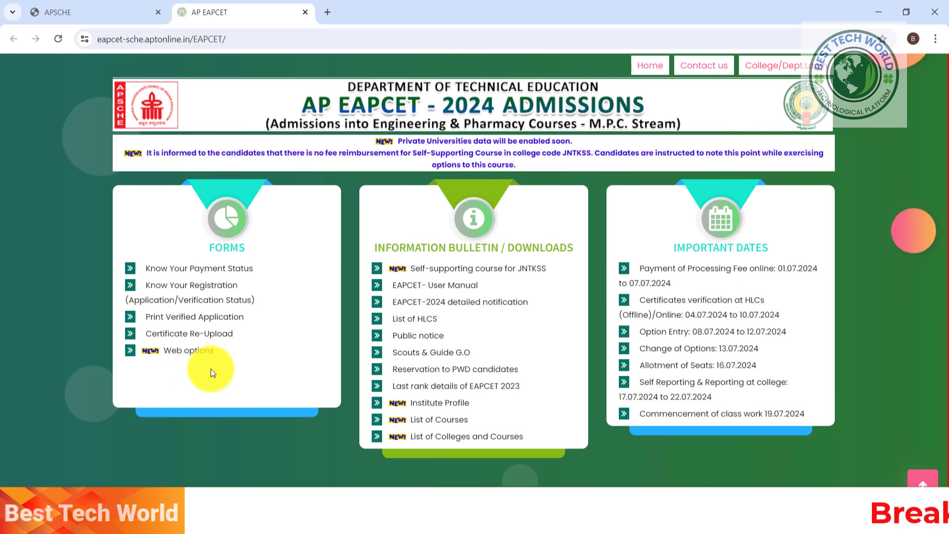
- View the Web options login page with its hall ticket and date of birth fields, and return to the EAPCET home page
click(182, 352)
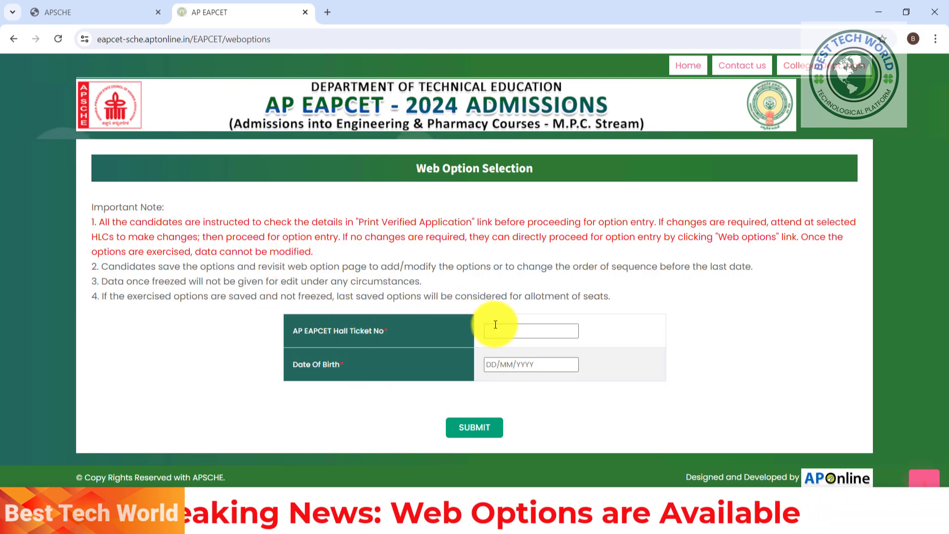
click(528, 337)
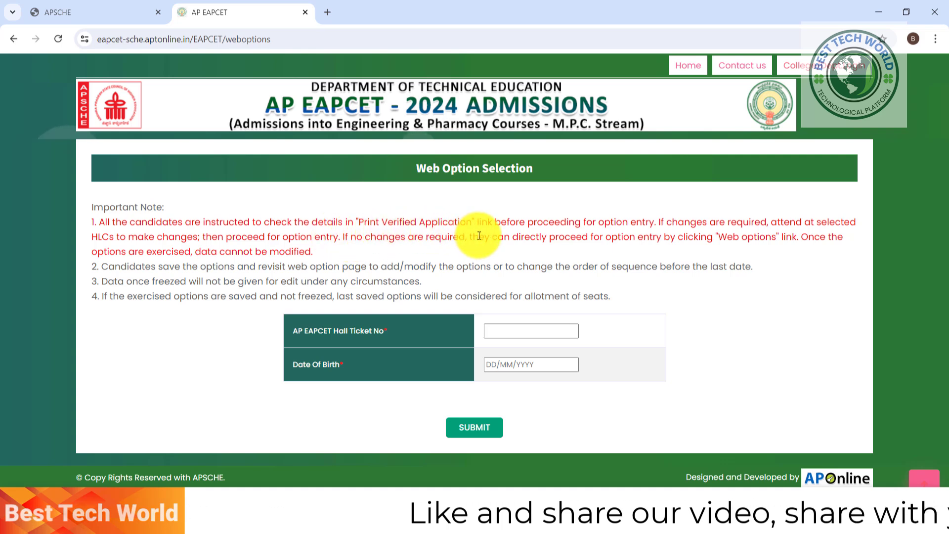
click(15, 39)
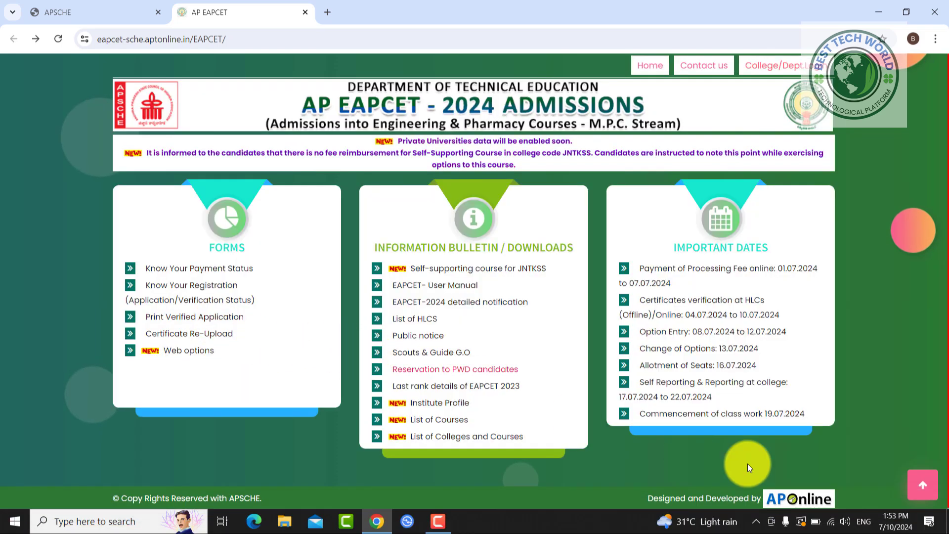
scroll(595, 393, down, 1)
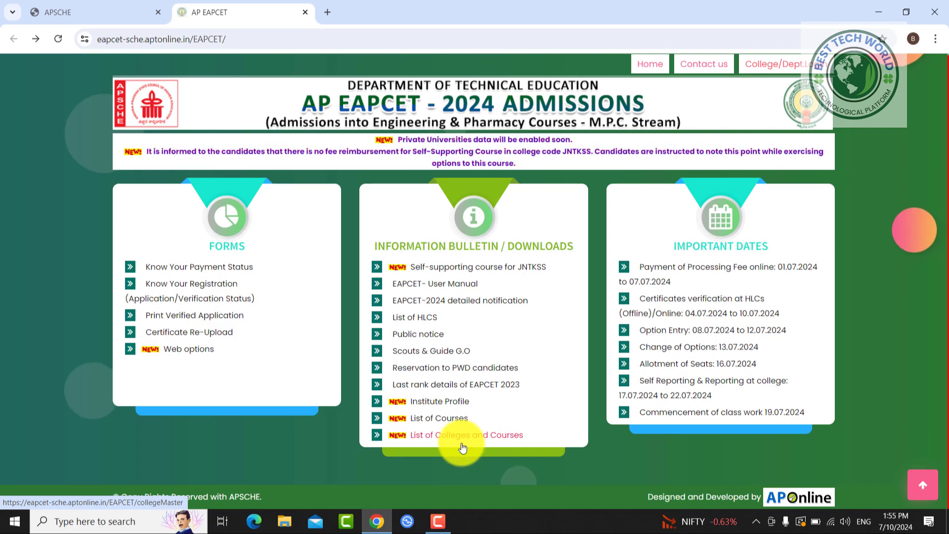
- Switch to the Maha Eamcet folder and open the List of Colleges & Courses workbook in Excel
click(374, 525)
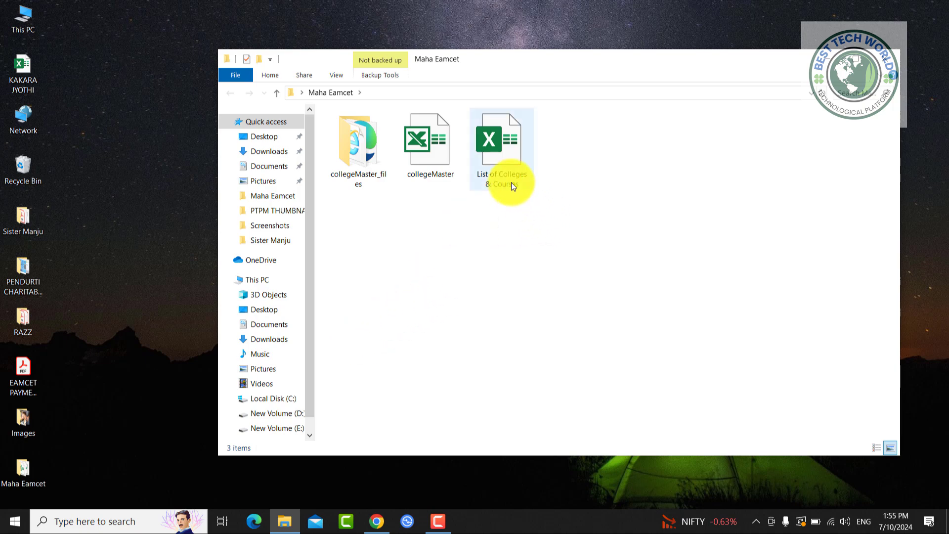
click(512, 187)
key(Return)
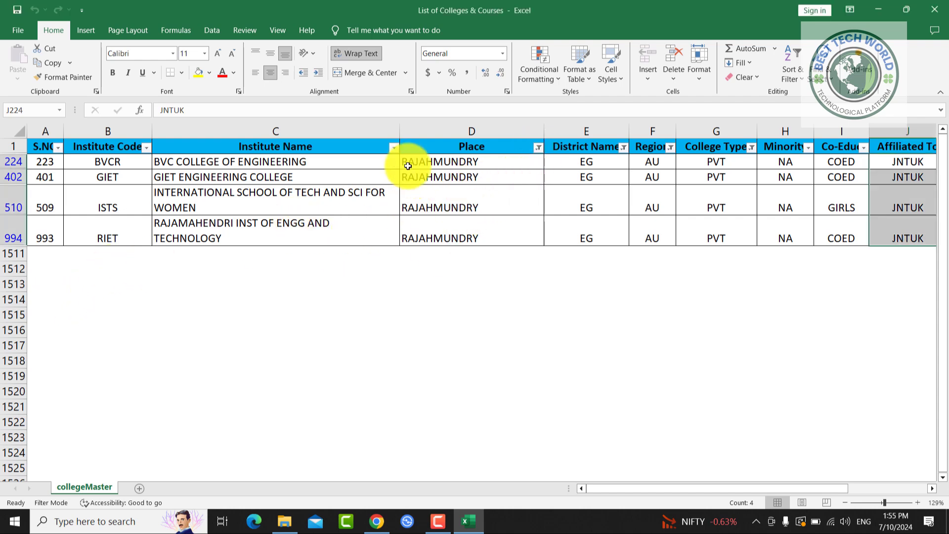
- Remove the filters on the Place, District Name, Region and College Type columns so that all their values are included
click(538, 148)
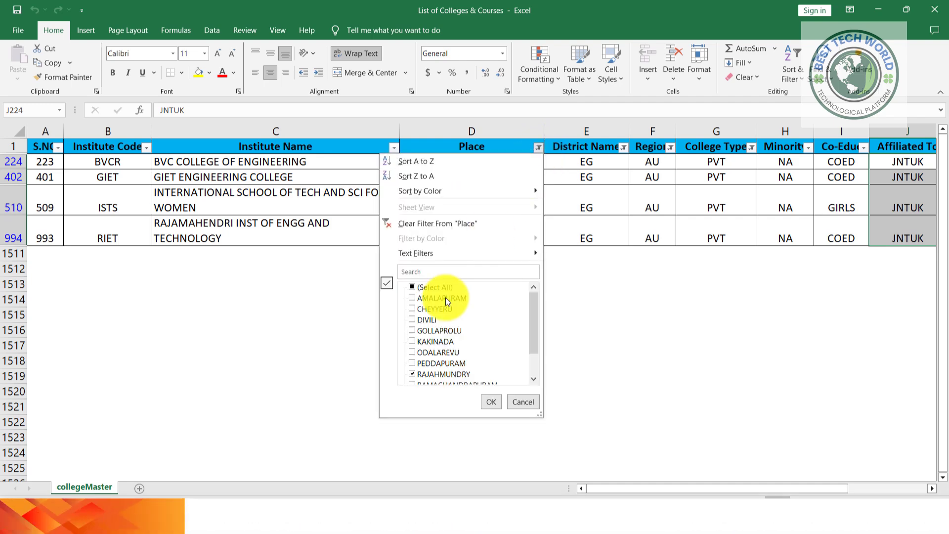
click(490, 401)
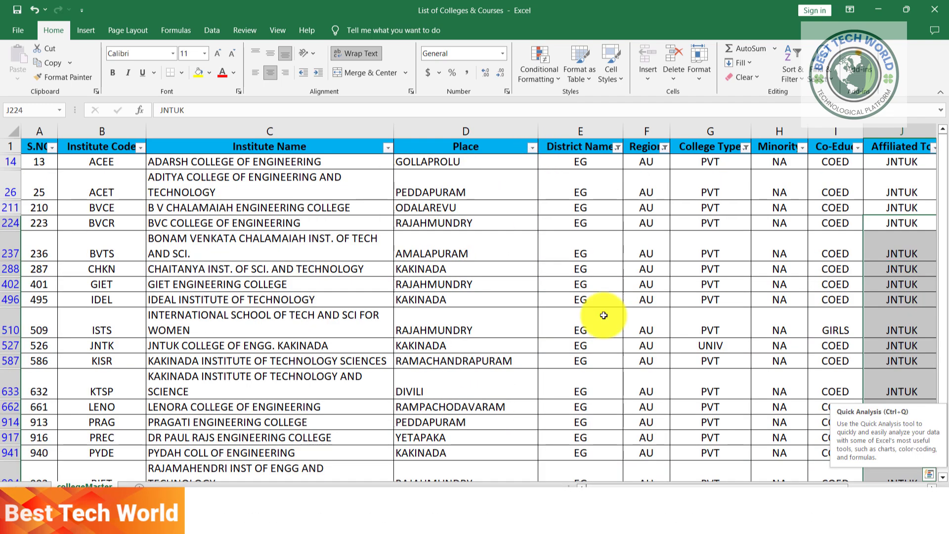
click(618, 148)
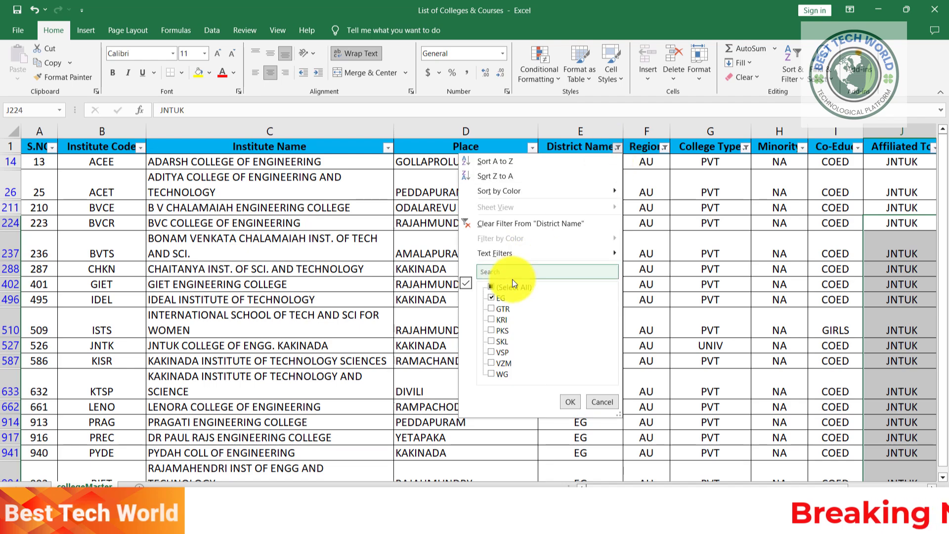
click(569, 402)
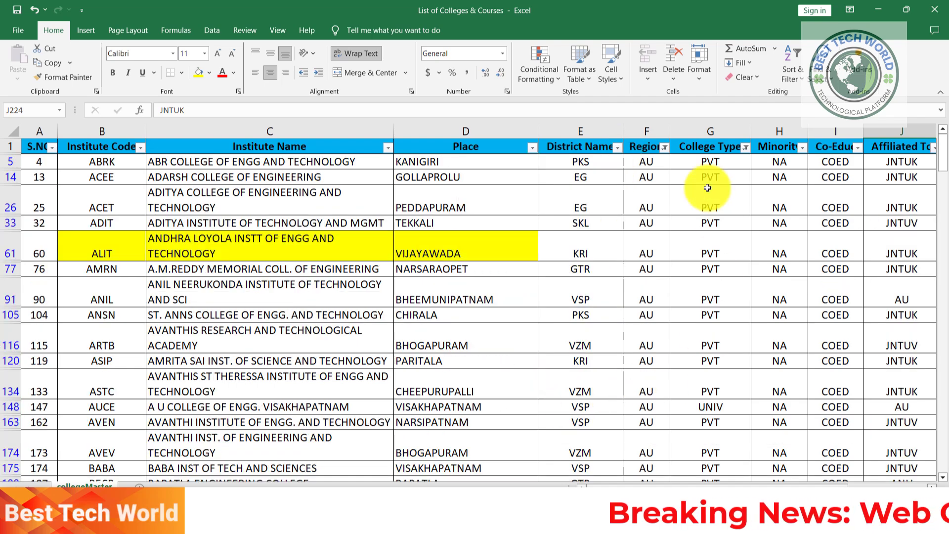
click(665, 148)
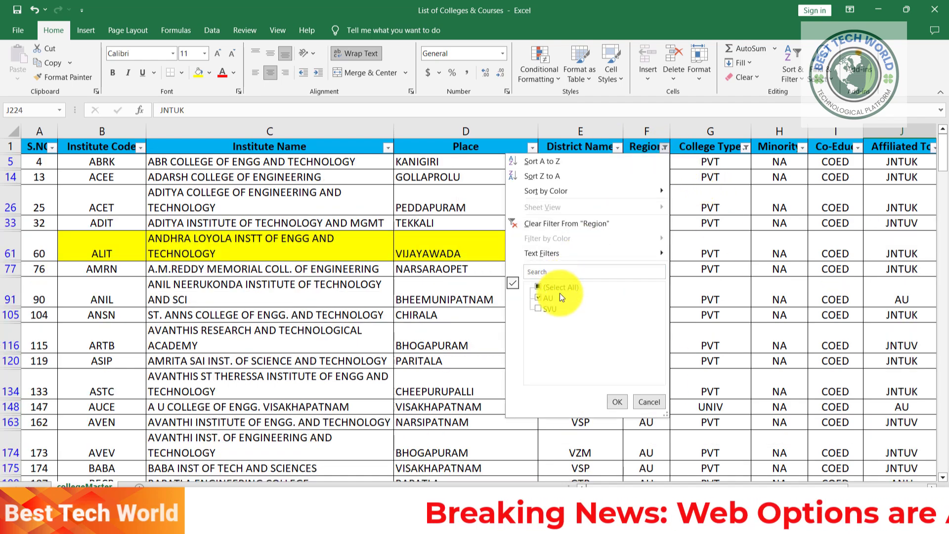
click(613, 402)
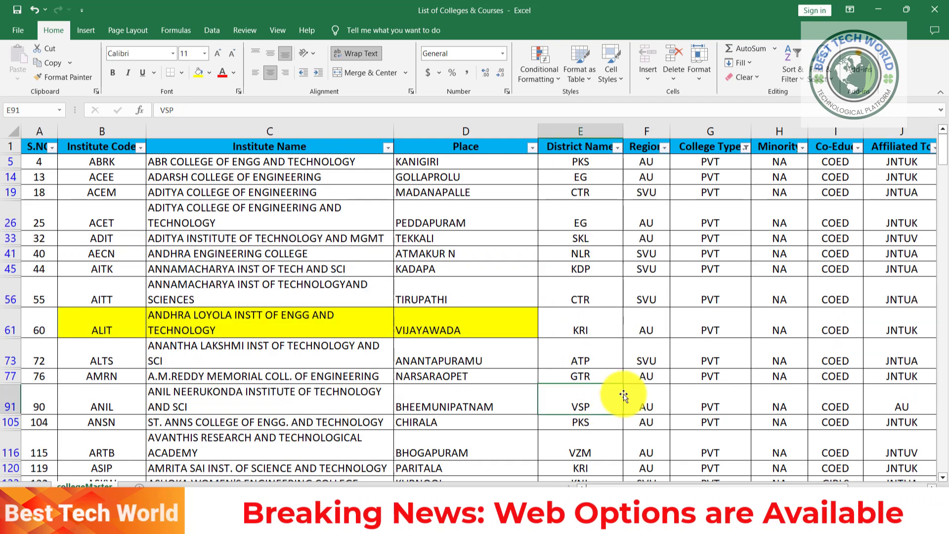
click(746, 147)
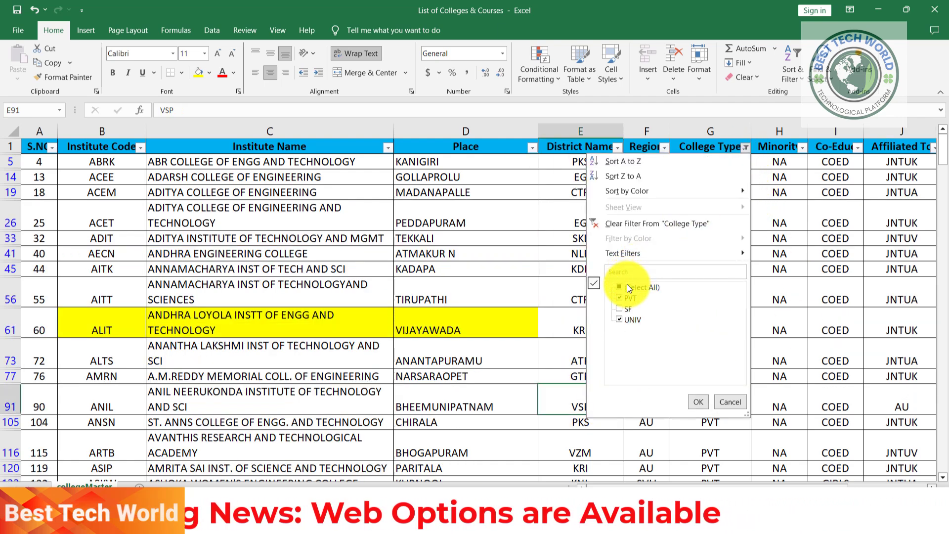
click(691, 402)
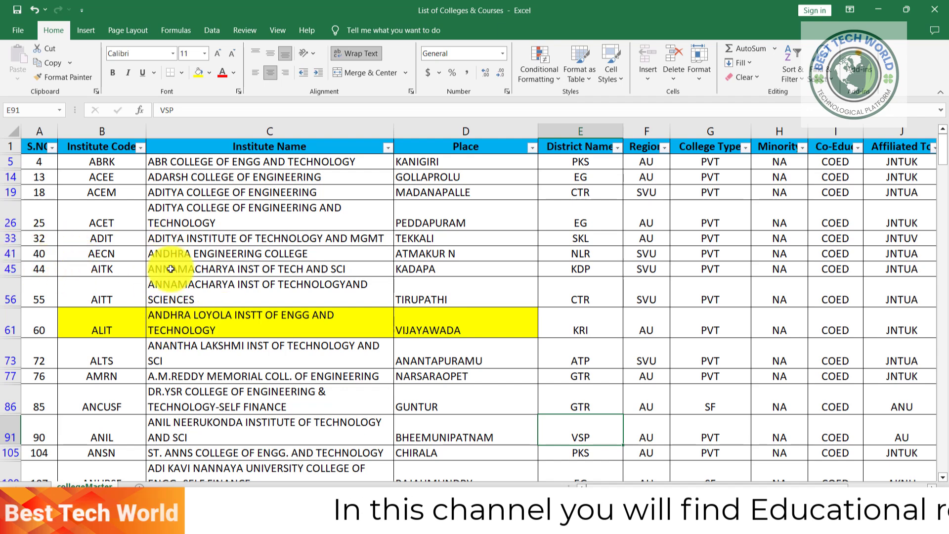
- Show the data sorting and filtering tools and look over the header row from S.NO and Institute Code onward
click(157, 193)
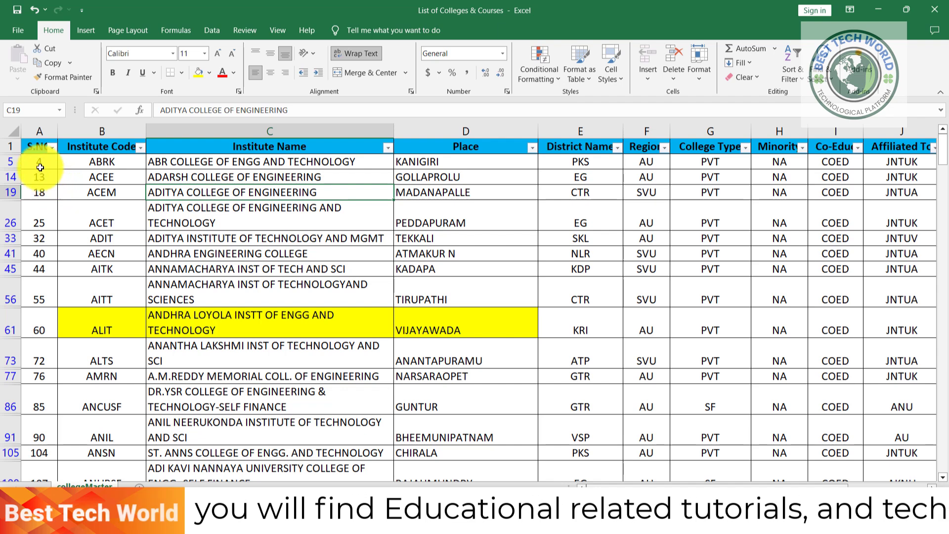
click(34, 151)
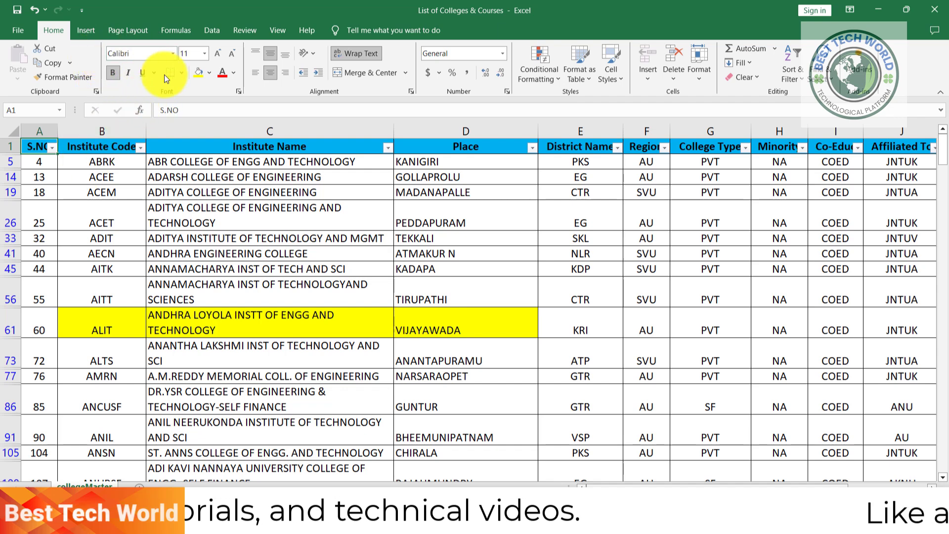
click(213, 31)
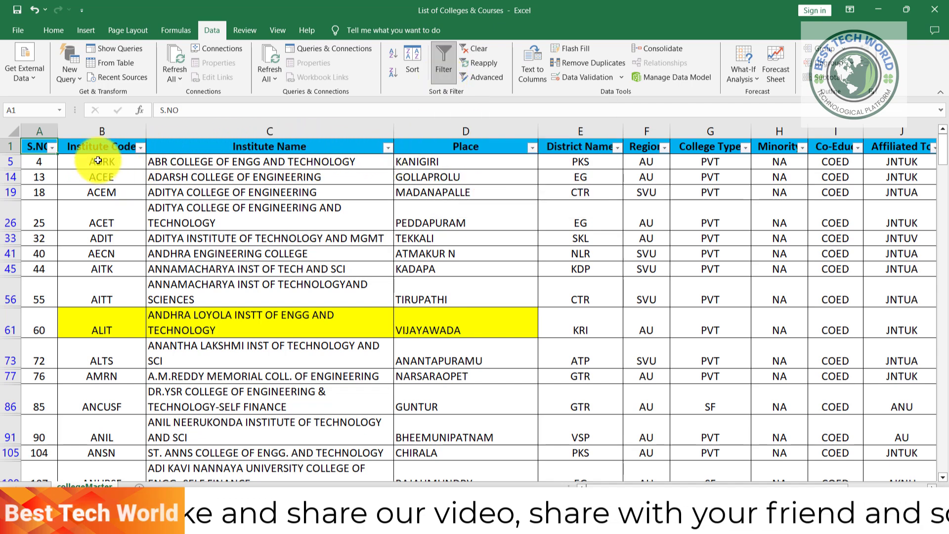
click(101, 145)
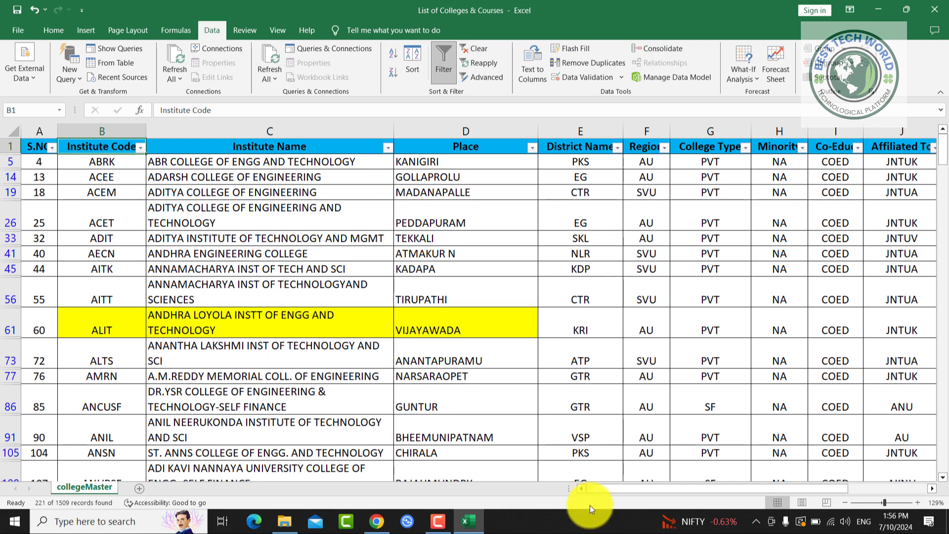
mouse_move(643, 490)
mouse_down()
mouse_move(731, 491)
mouse_move(643, 489)
mouse_up()
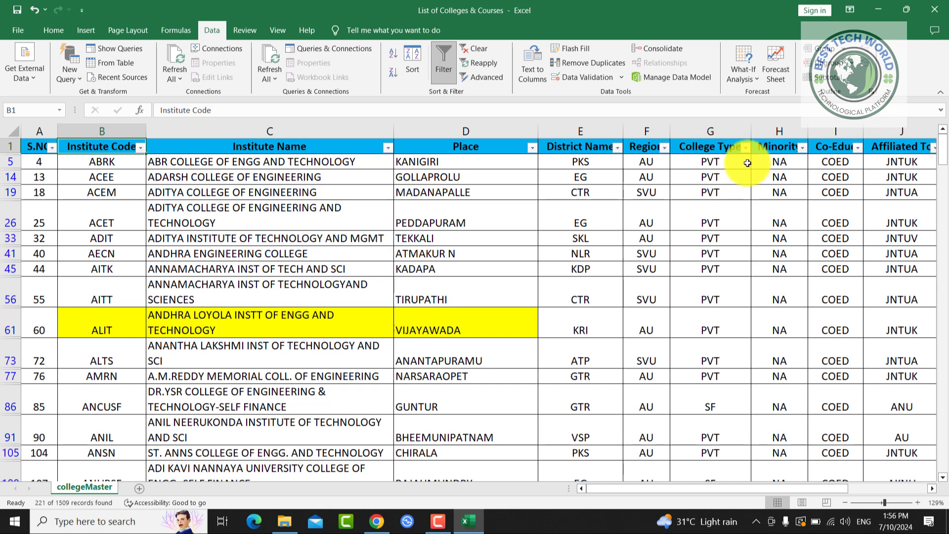
- Filter the College Type column to show only UNIV colleges
click(745, 147)
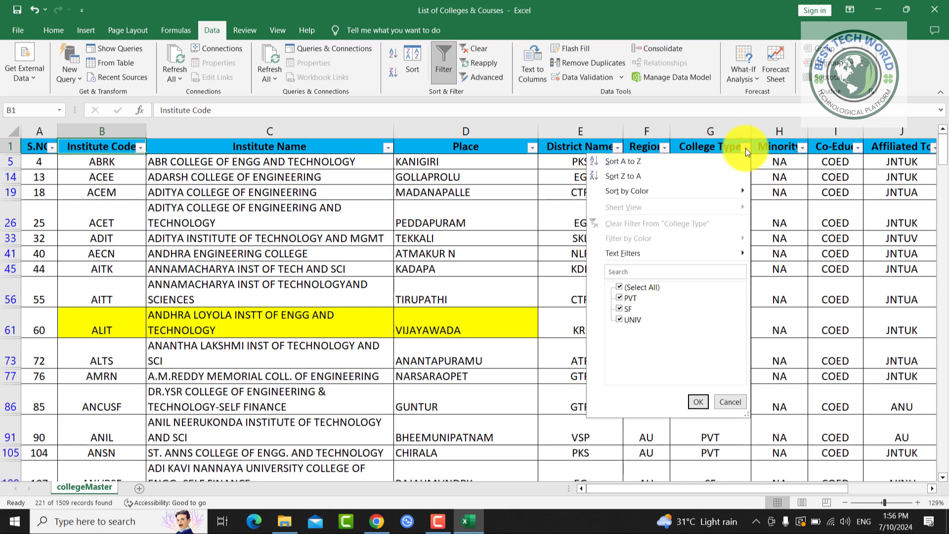
click(619, 287)
click(621, 320)
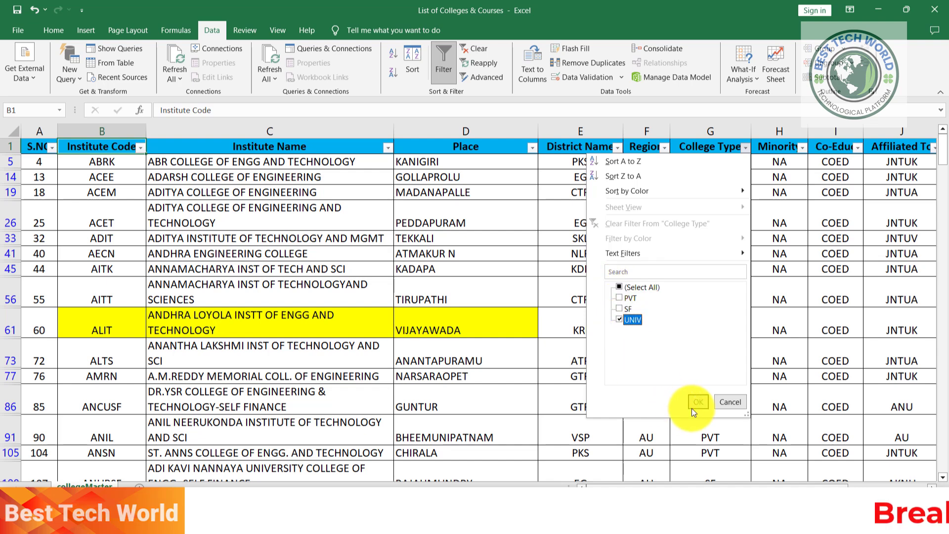
click(697, 402)
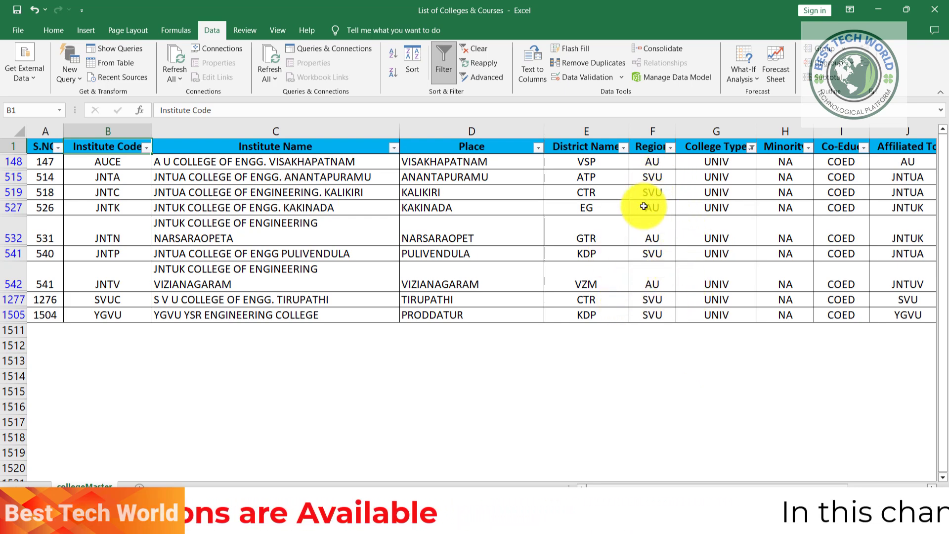
- Filter the Region column to show only AU
click(670, 147)
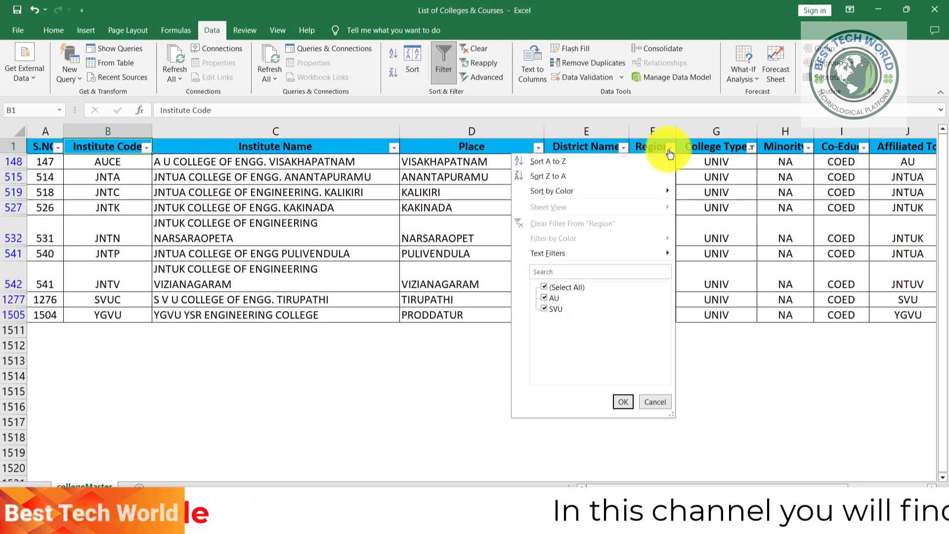
click(545, 288)
click(545, 298)
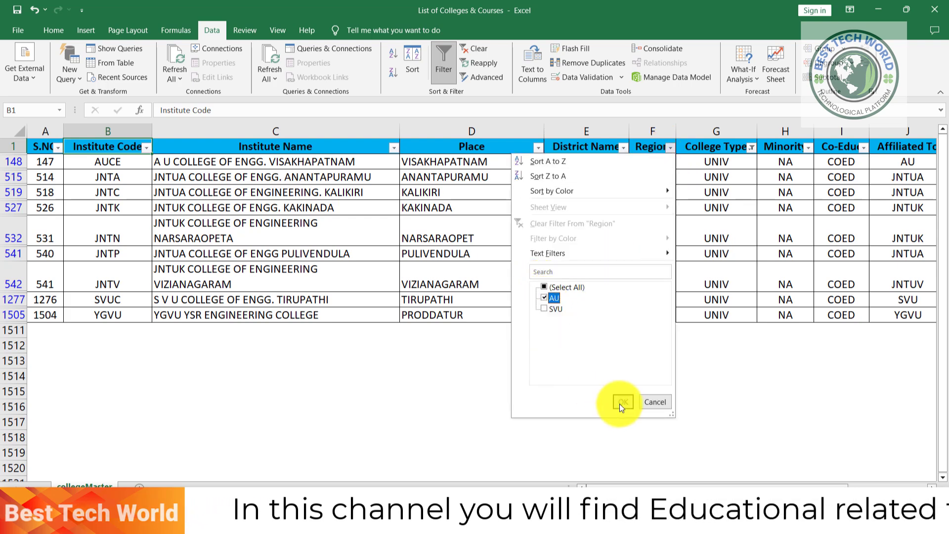
click(622, 403)
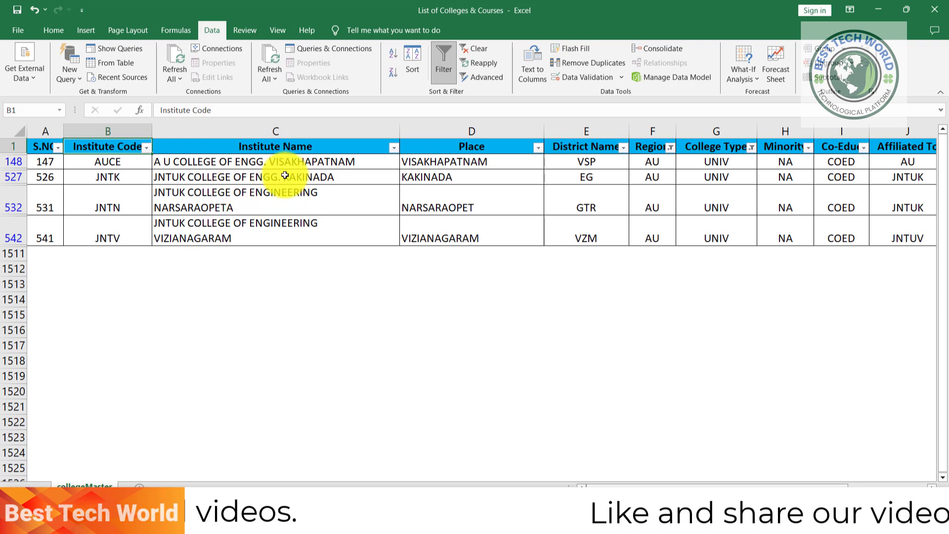
- Examine the places and the fees of the filtered AU-region university colleges
click(436, 177)
click(424, 205)
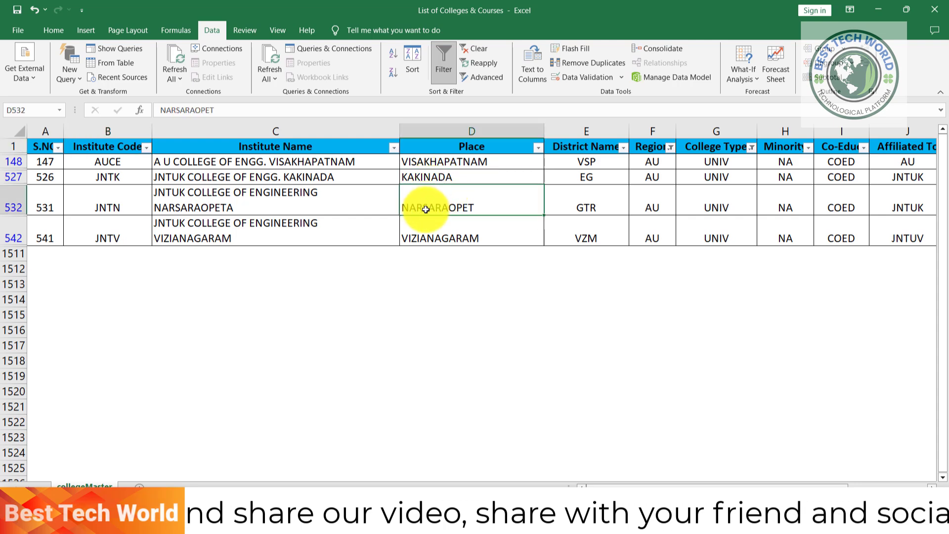
click(428, 234)
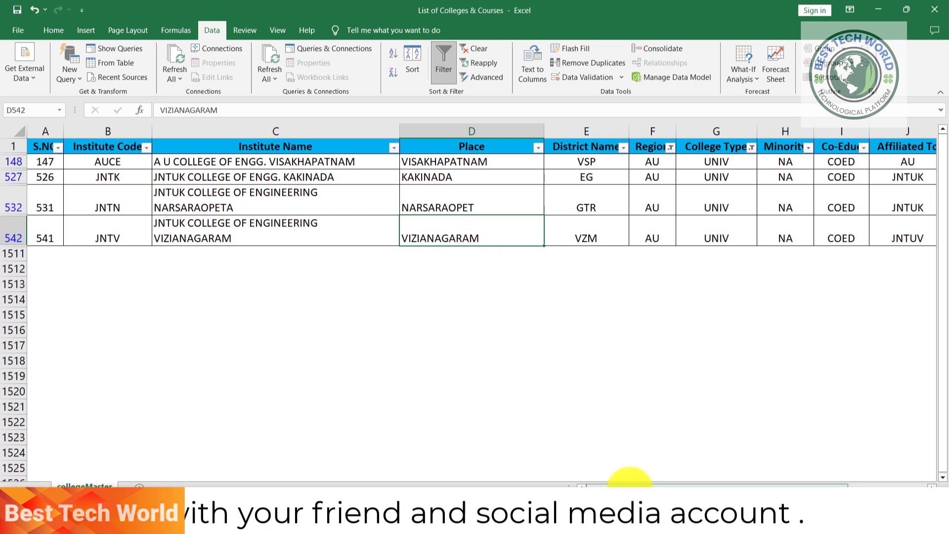
drag(629, 477, 719, 493)
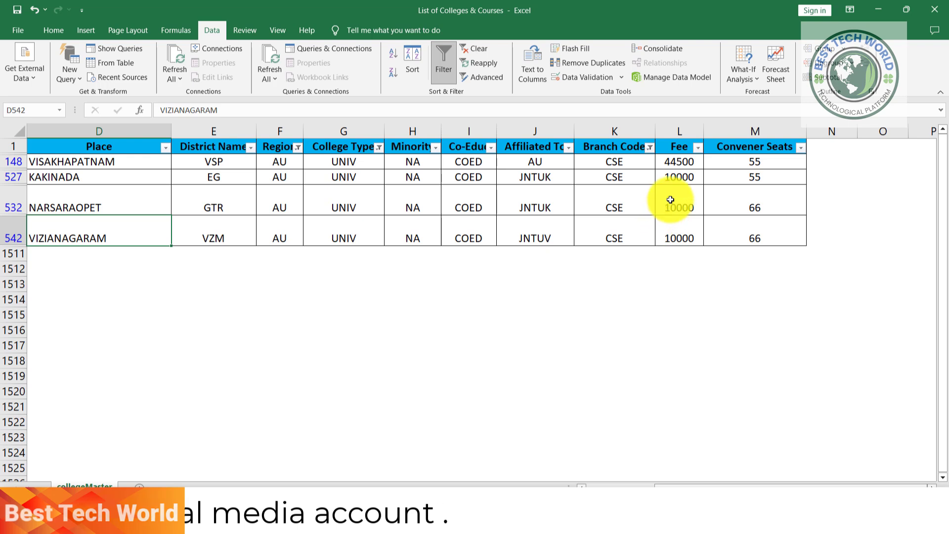
click(673, 161)
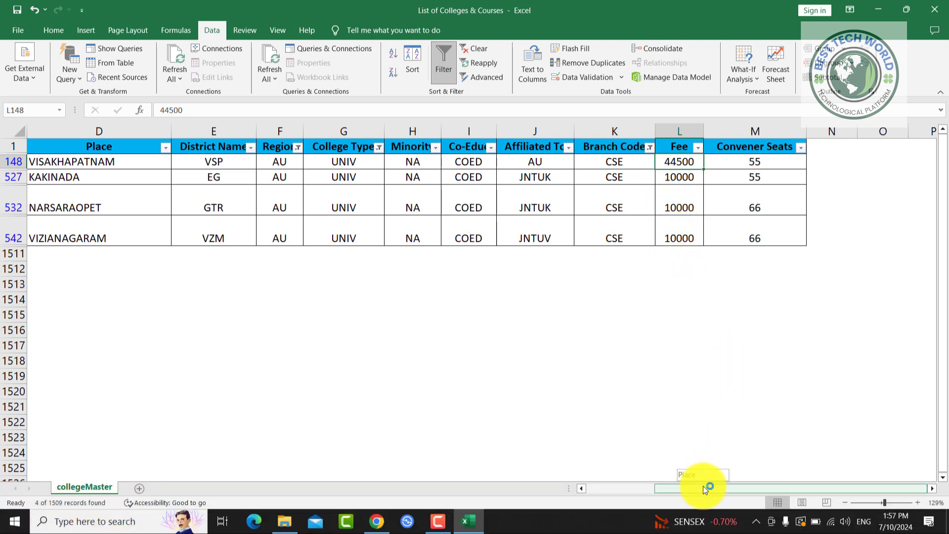
drag(703, 486, 633, 467)
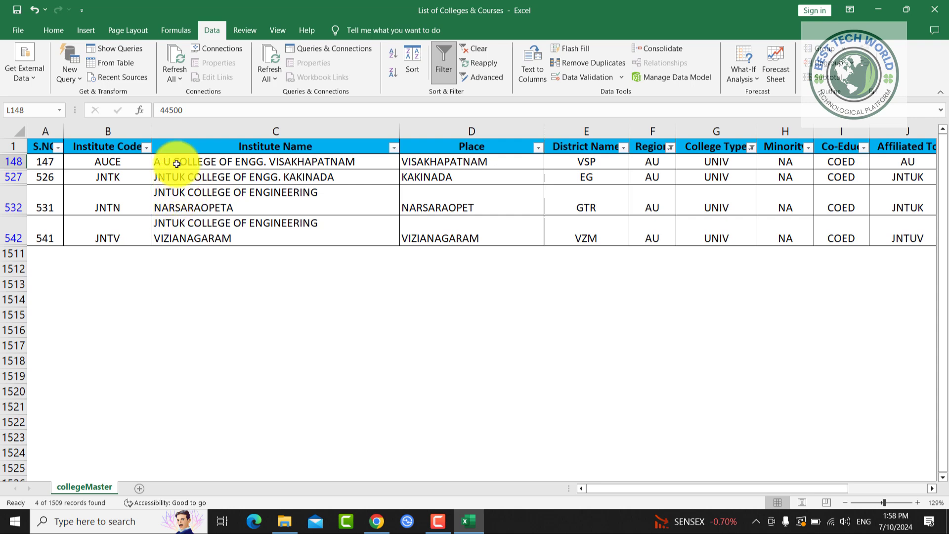
- Go through the institute names of the filtered colleges one by one, from Visakhapatnam to Vizianagaram
drag(176, 164, 170, 232)
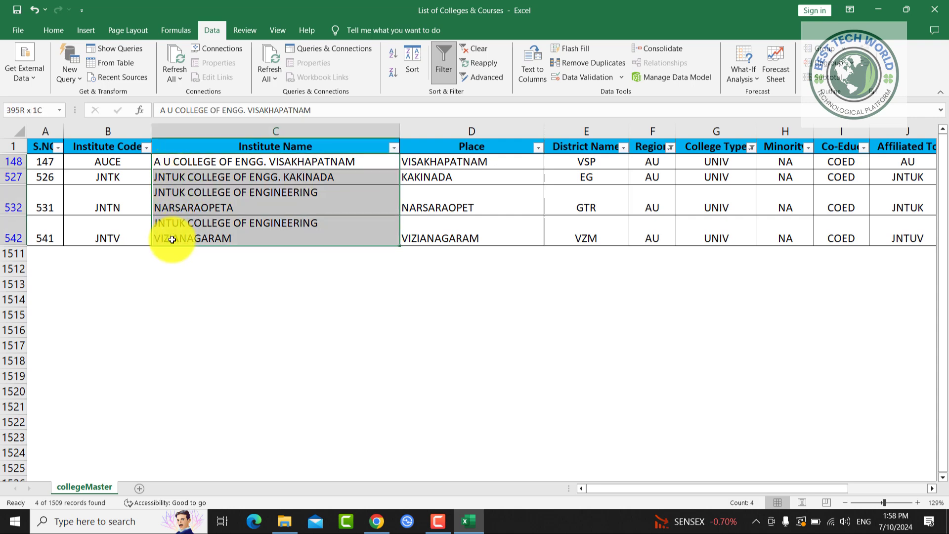
click(173, 165)
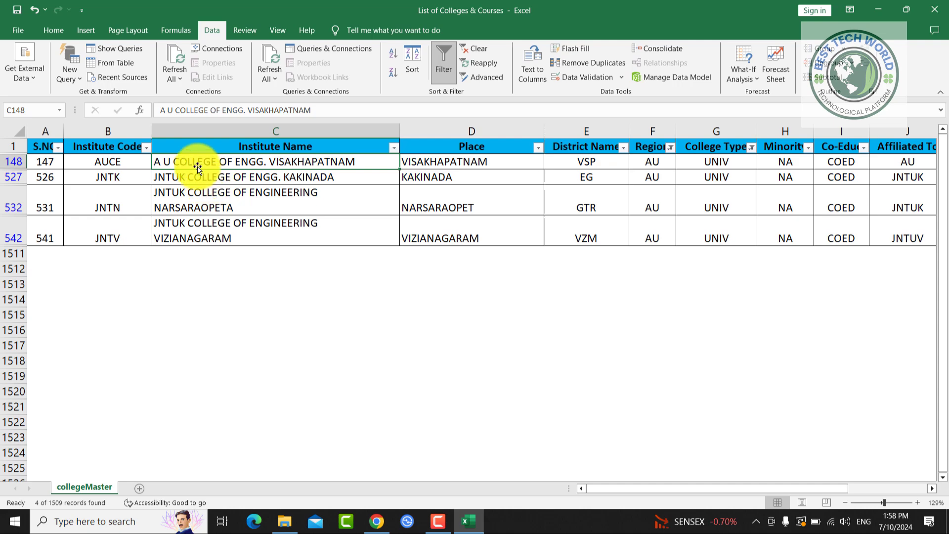
click(189, 181)
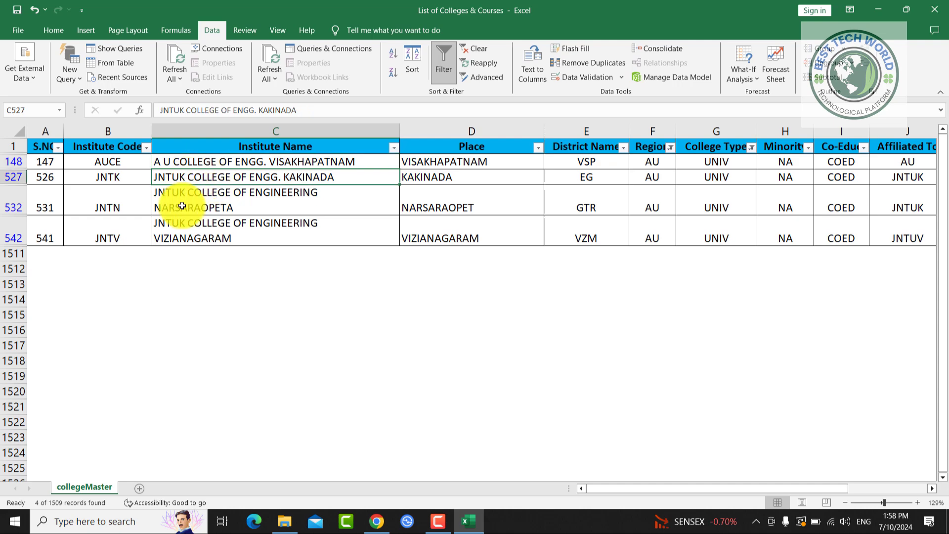
click(181, 205)
click(184, 228)
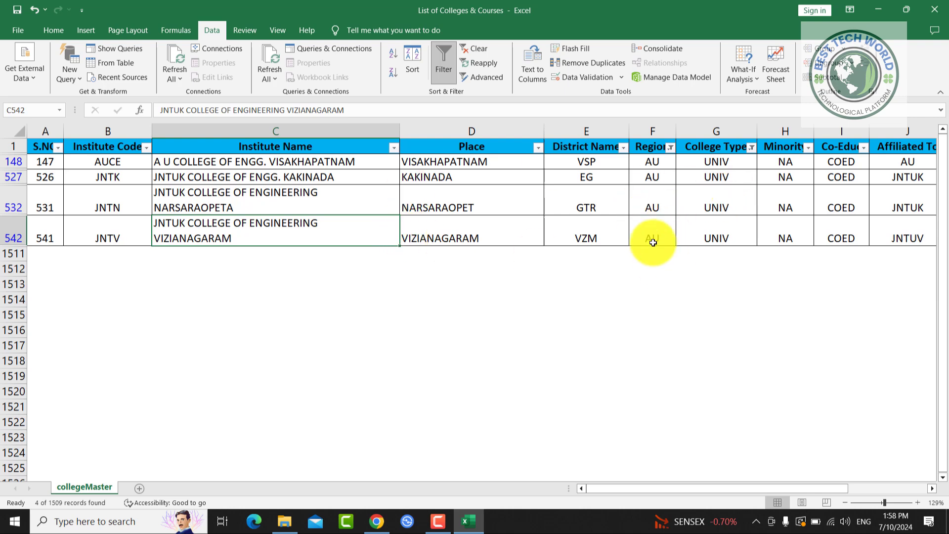
- Show all regions and all college types again in the Region and College Type columns
click(671, 147)
click(562, 289)
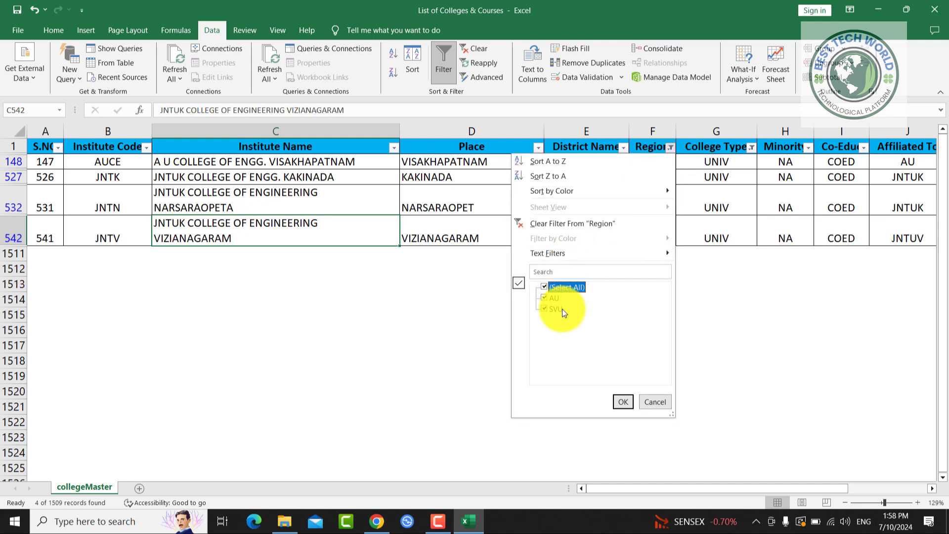
click(622, 401)
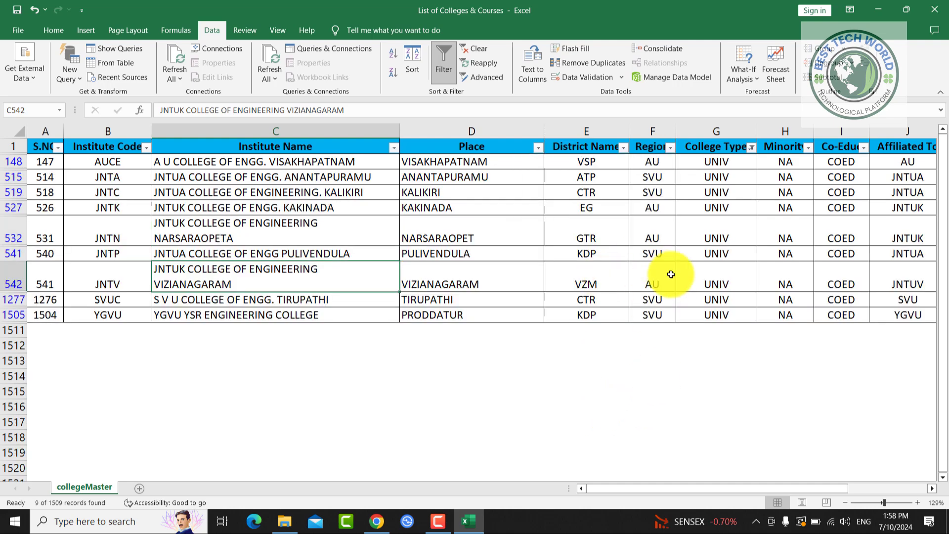
click(751, 148)
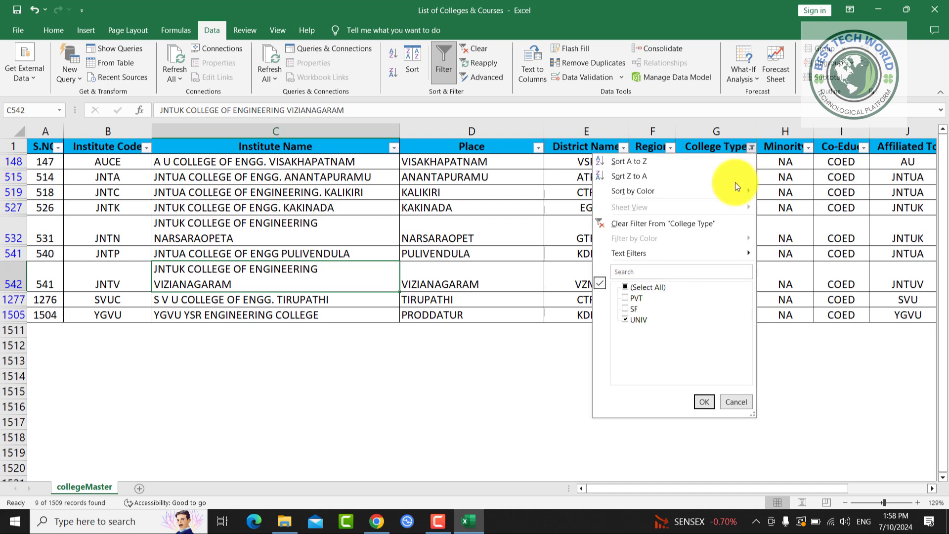
click(705, 402)
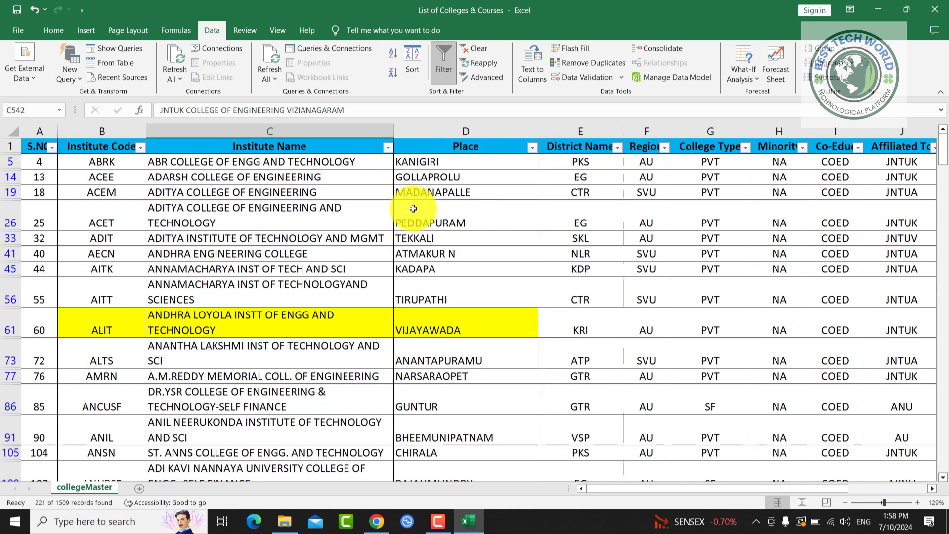
- Filter the District Name column to show only EG
click(618, 147)
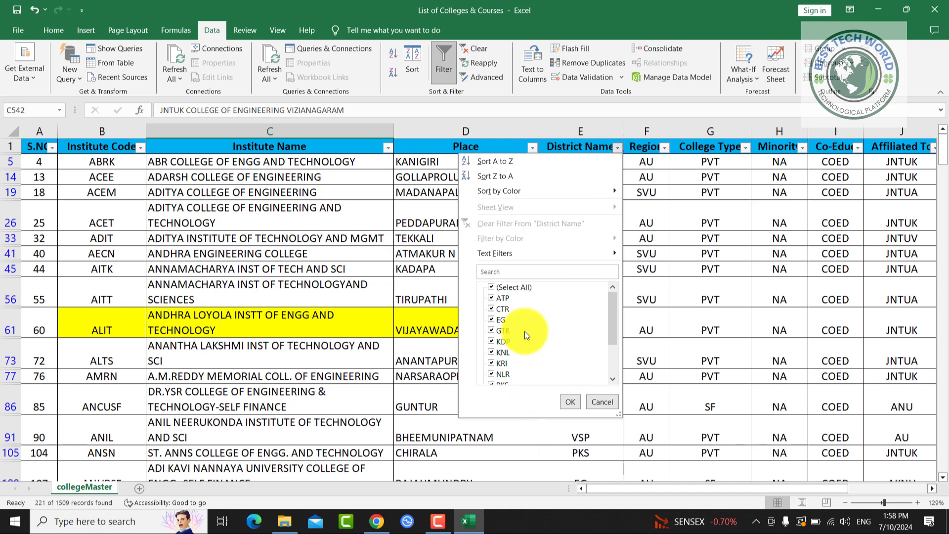
click(603, 402)
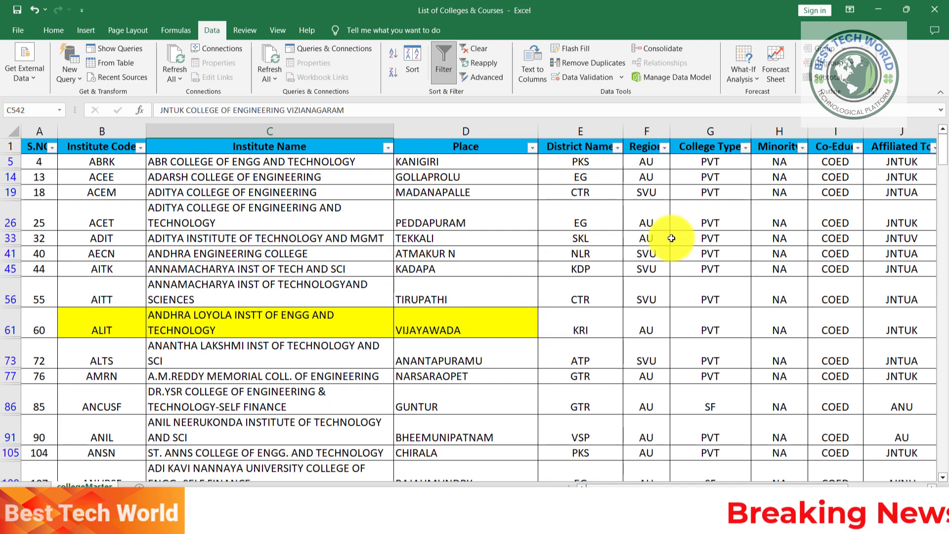
click(617, 147)
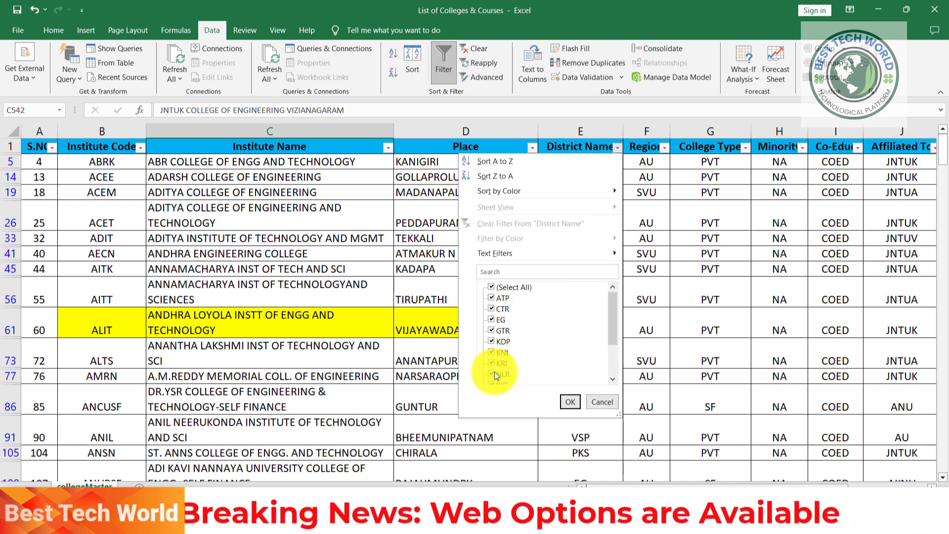
click(494, 287)
click(491, 320)
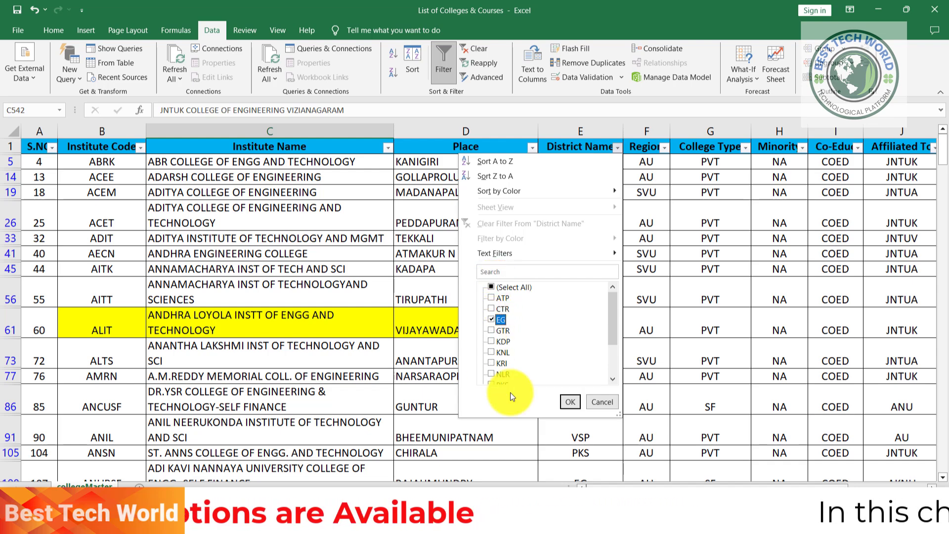
click(566, 402)
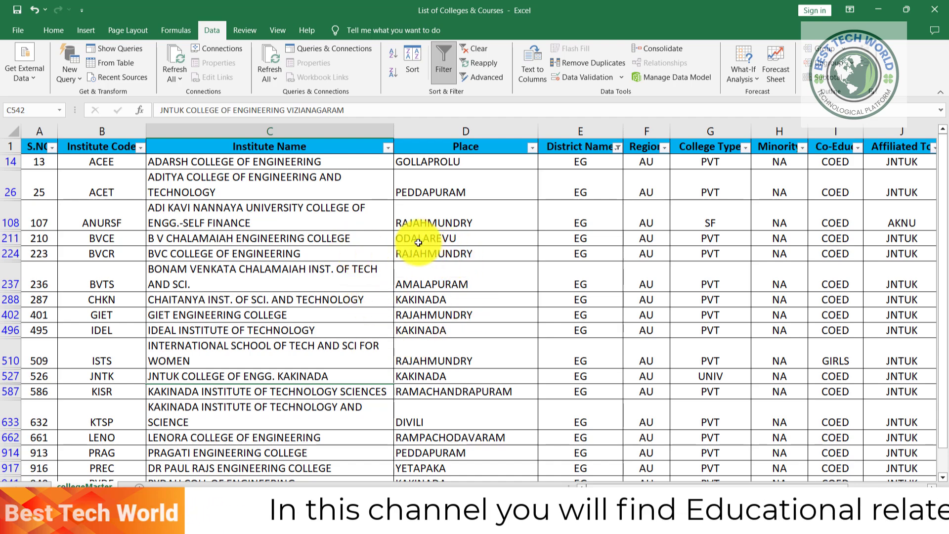
- Examine the EG district colleges, including their co-education type, branch code, fee and convener seats
scroll(415, 239, down, 3)
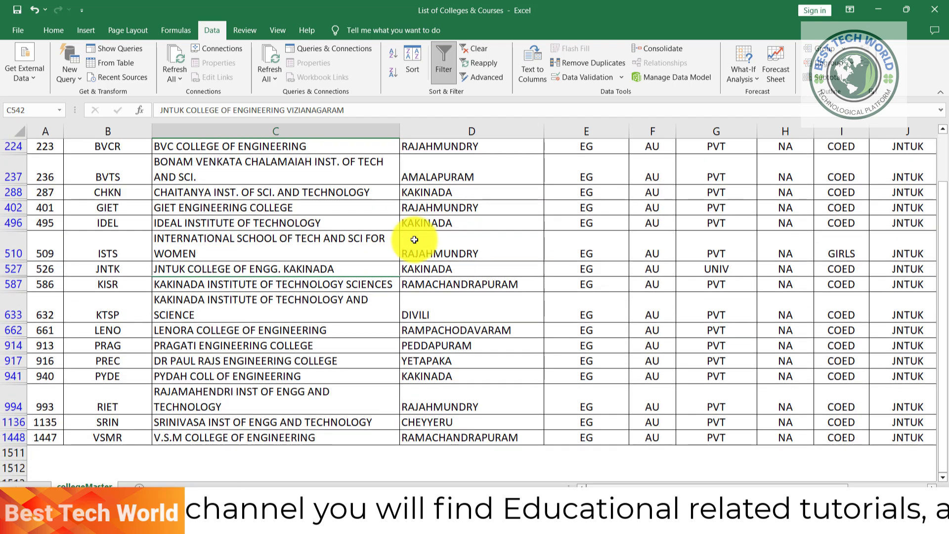
scroll(412, 241, up, 3)
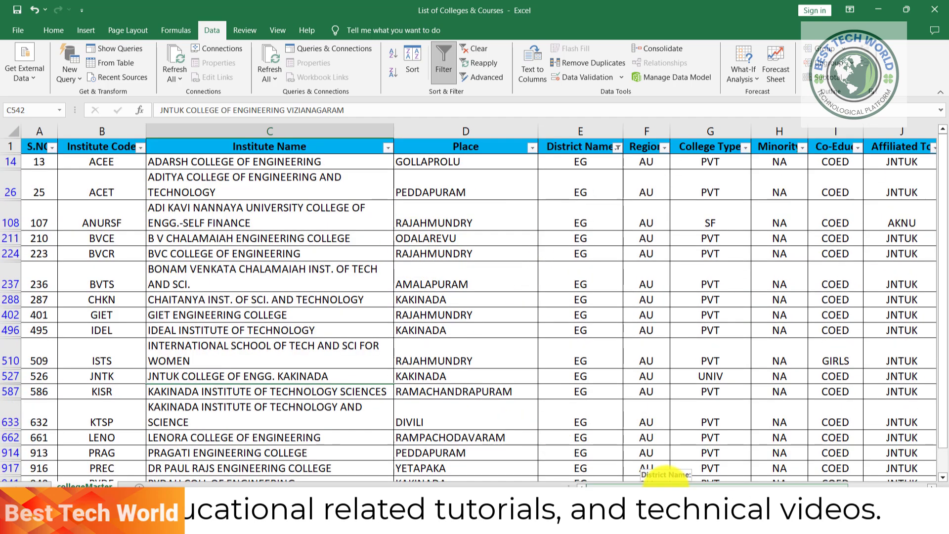
drag(666, 481, 791, 482)
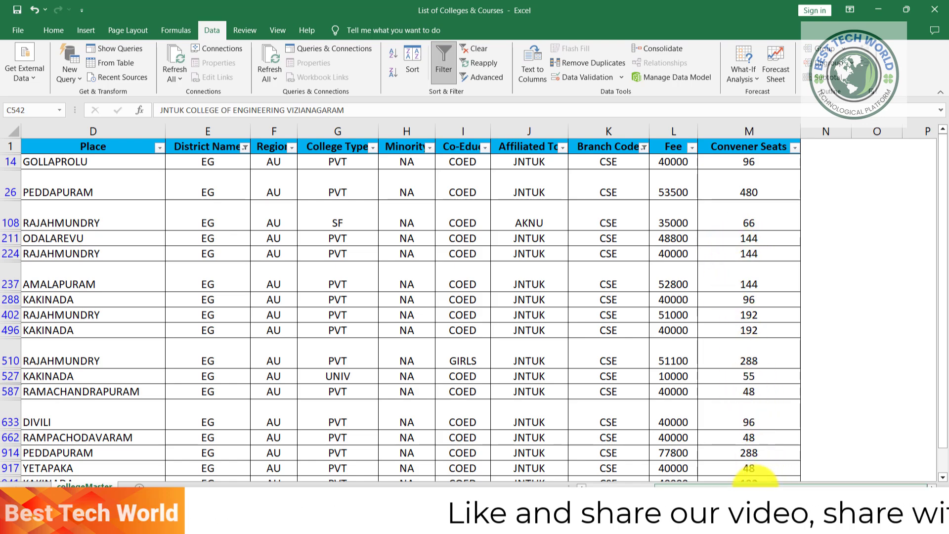
mouse_move(753, 478)
mouse_down()
mouse_move(717, 480)
mouse_move(755, 478)
mouse_up()
click(455, 163)
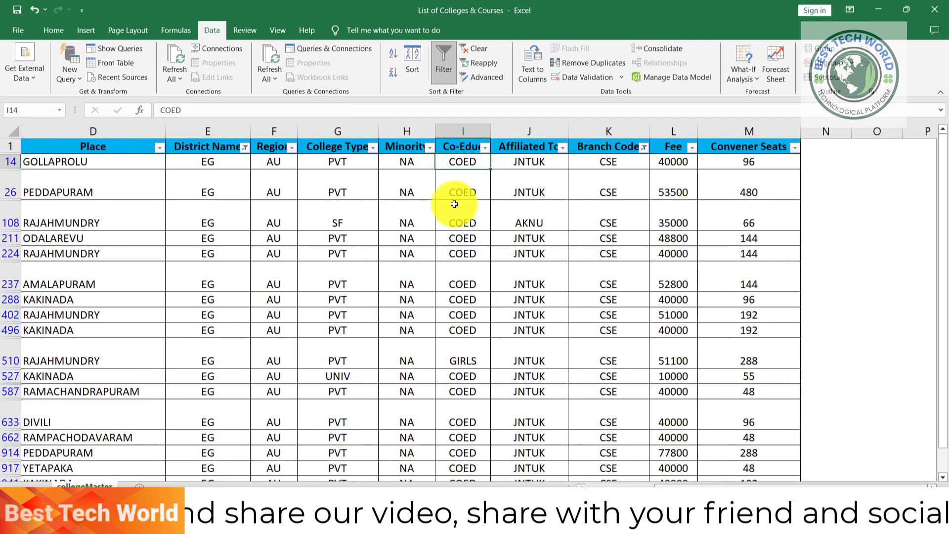
click(465, 362)
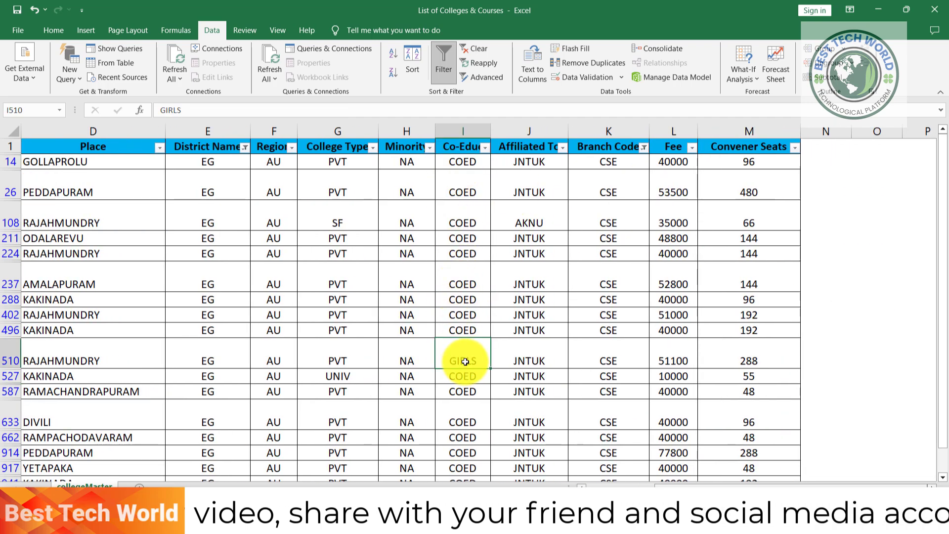
scroll(461, 365, down, 2)
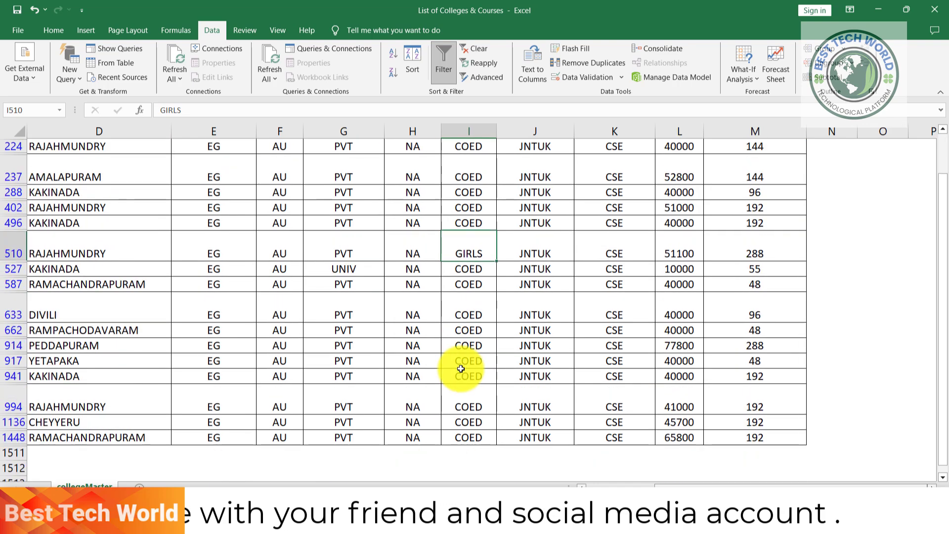
scroll(461, 368, up, 2)
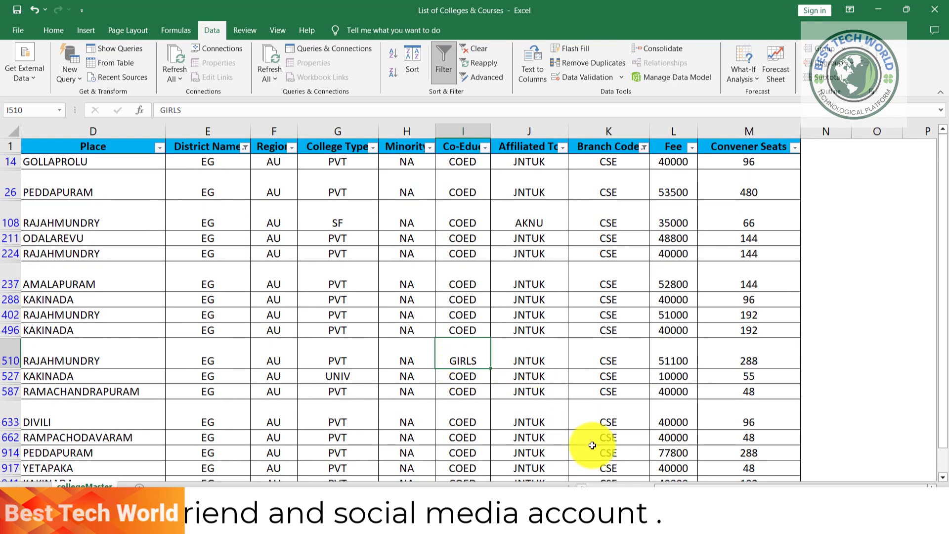
mouse_move(678, 486)
mouse_down()
mouse_move(666, 482)
mouse_move(680, 483)
mouse_up()
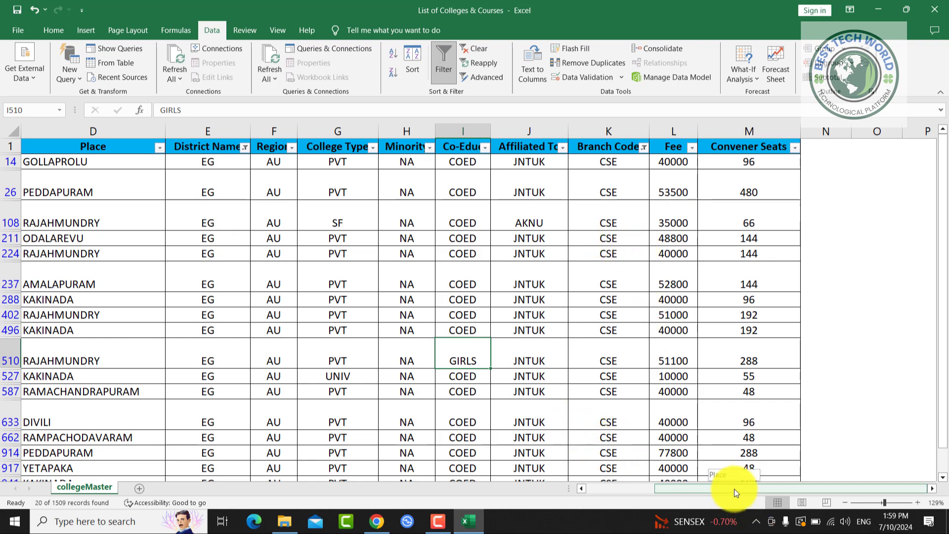
mouse_move(734, 489)
mouse_down()
mouse_move(657, 489)
mouse_move(750, 489)
mouse_up()
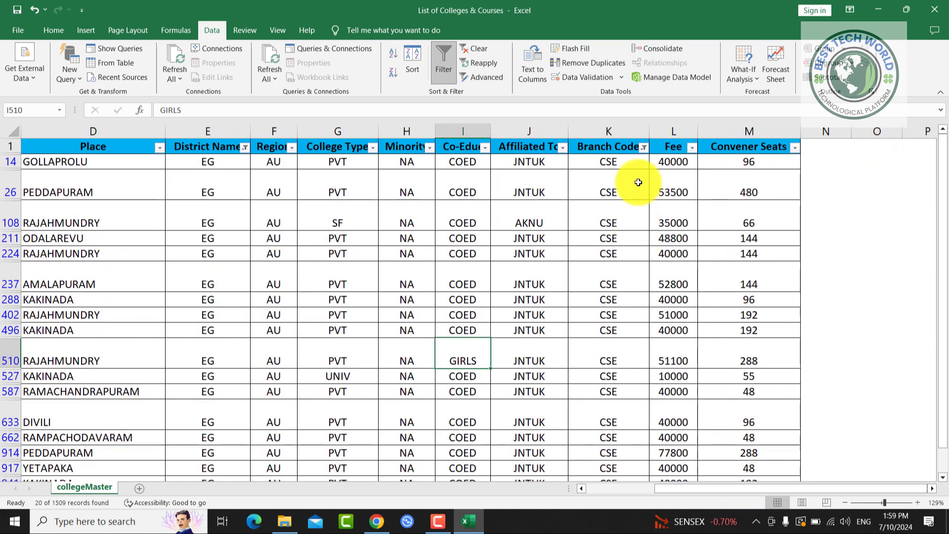
- Show all branch codes again in the Branch Code column
click(641, 144)
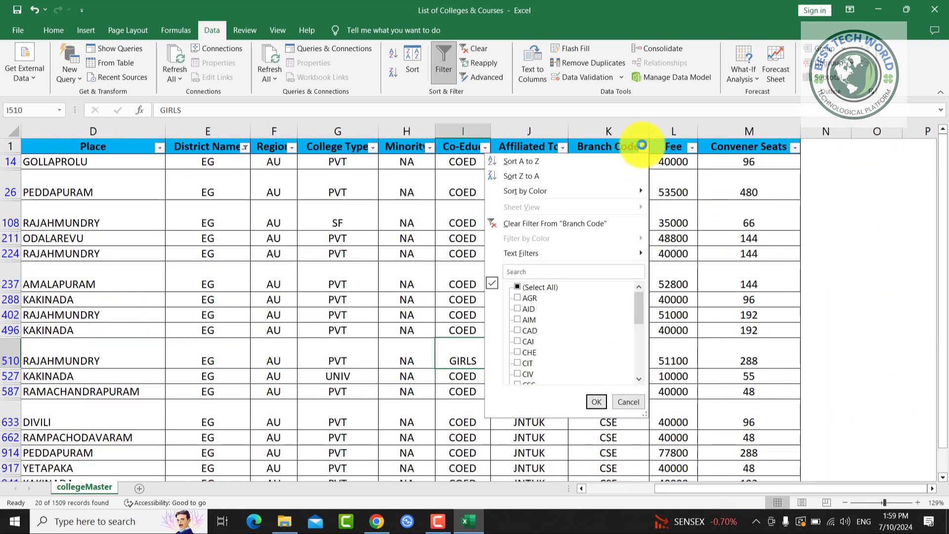
click(529, 288)
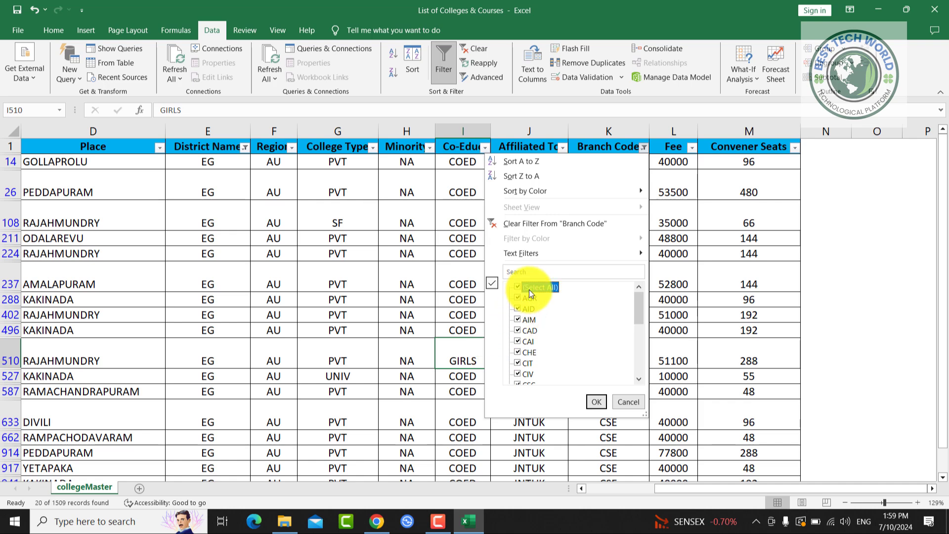
click(605, 401)
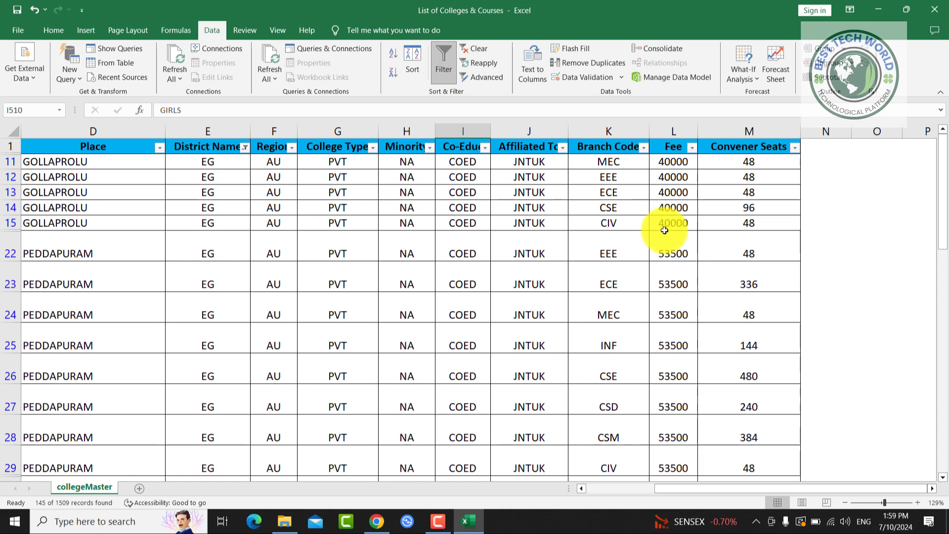
- Filter the Branch Code column to show only CSD
click(645, 149)
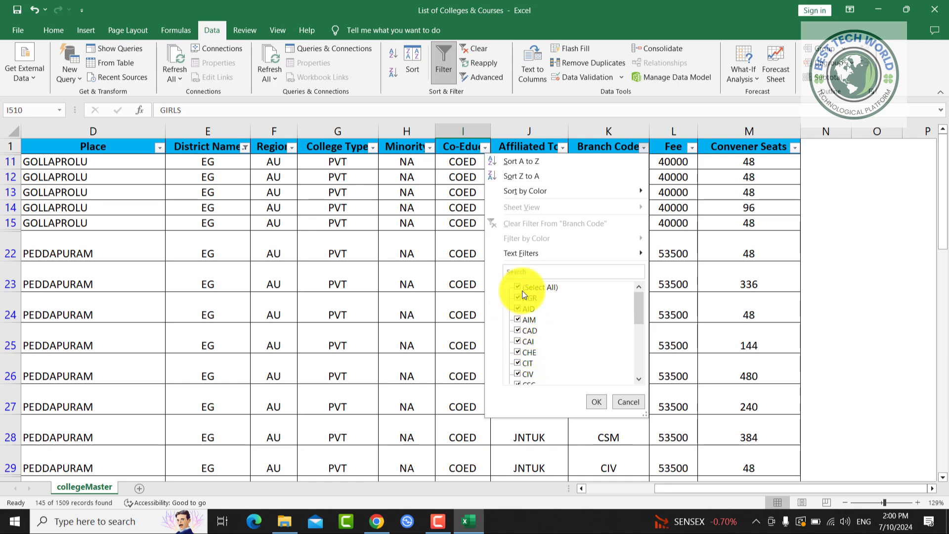
scroll(544, 353, down, 3)
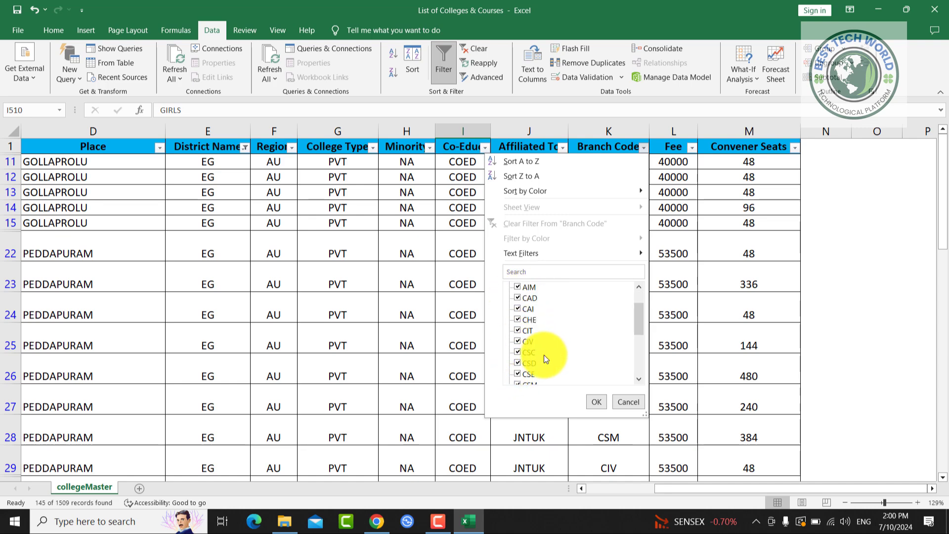
scroll(530, 331, up, 3)
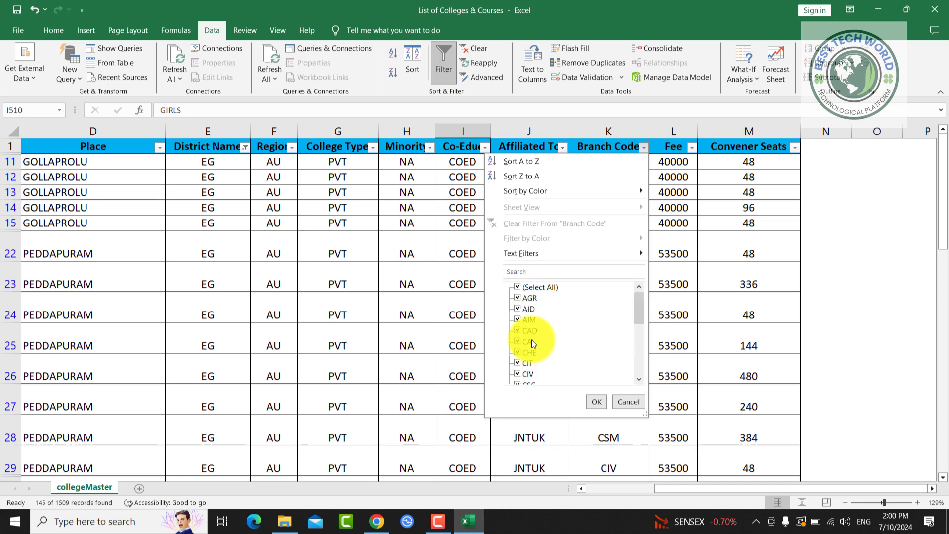
click(519, 287)
scroll(541, 352, down, 3)
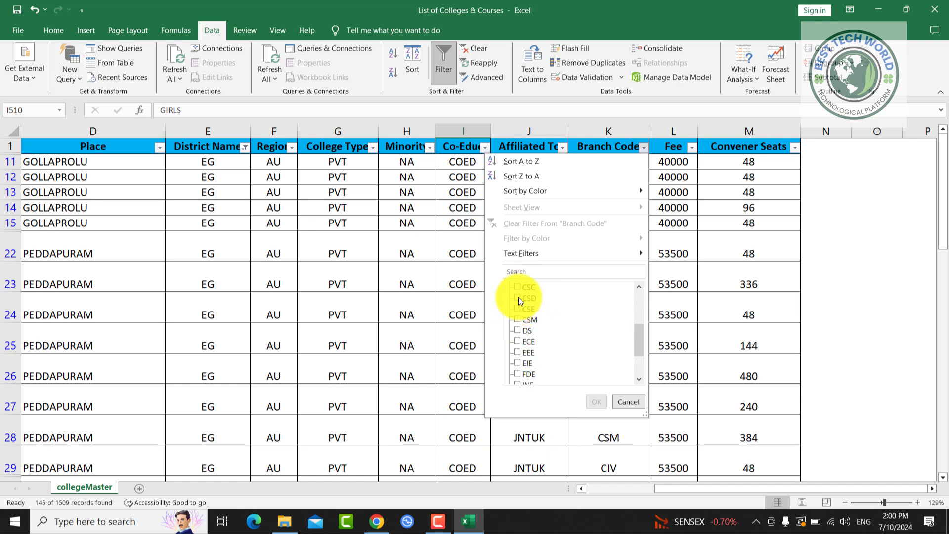
click(517, 296)
click(596, 402)
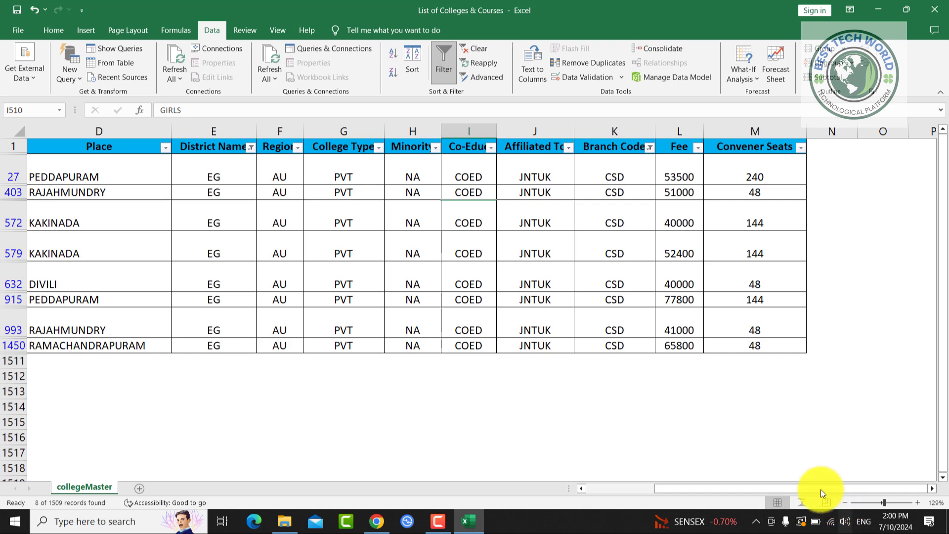
- Review the institute names of the EG district colleges offering CSD
drag(820, 489, 699, 490)
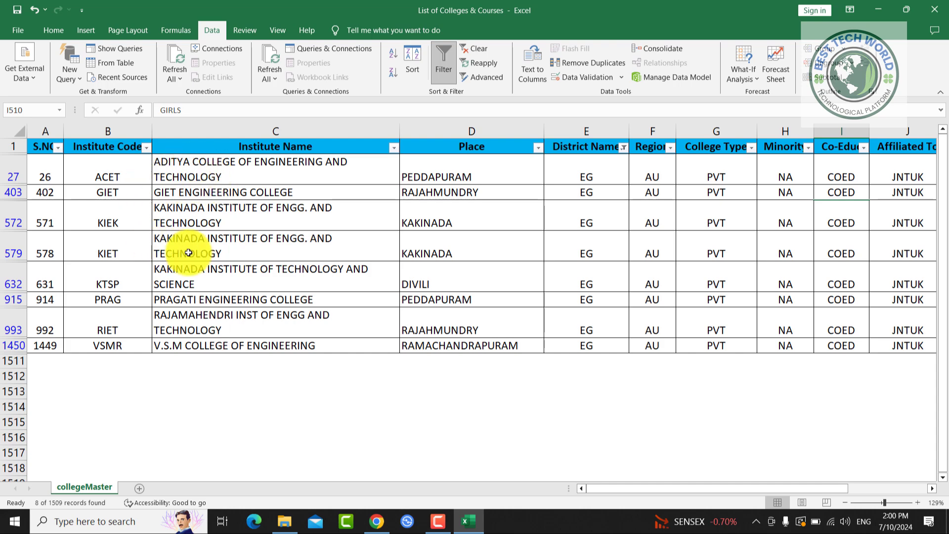
drag(615, 488, 707, 488)
drag(644, 489, 554, 487)
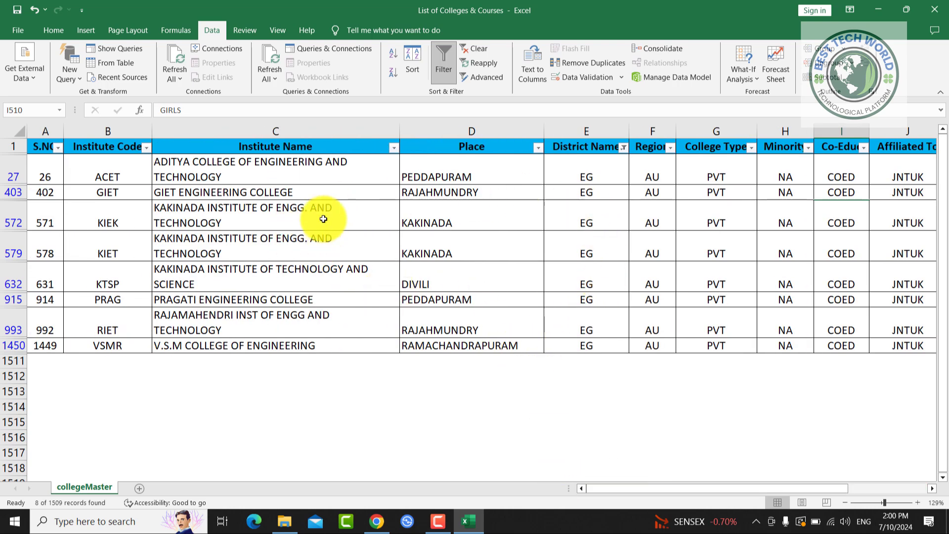
drag(283, 173, 279, 345)
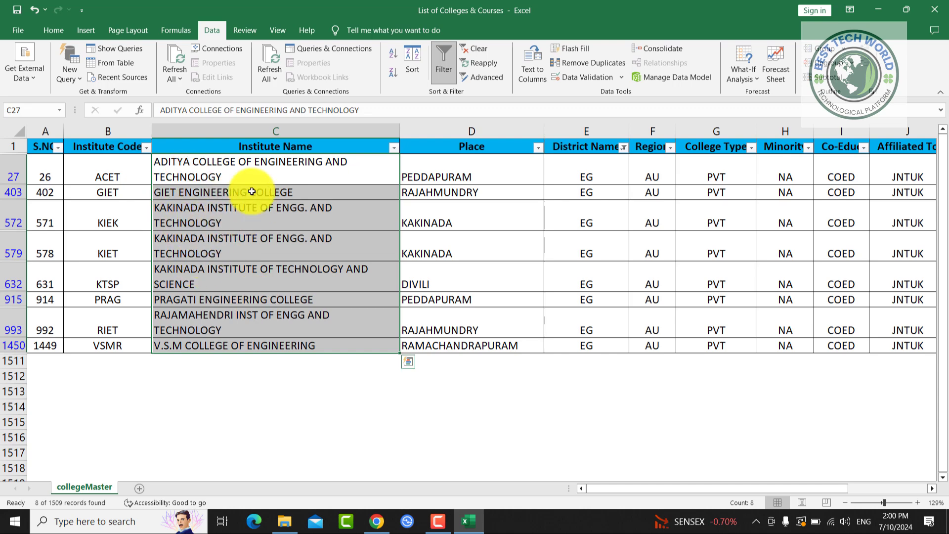
click(252, 172)
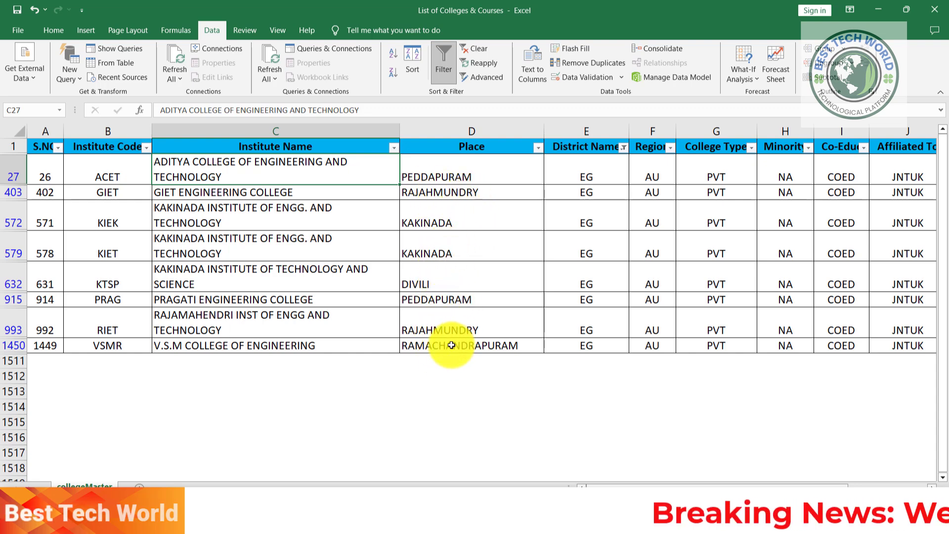
- Filter the Place column to show only KAKINADA
click(537, 147)
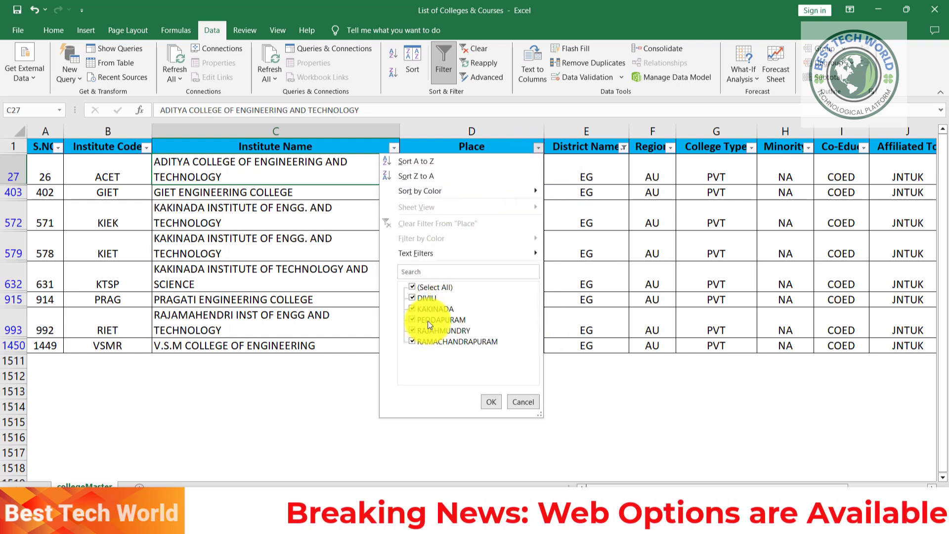
click(424, 288)
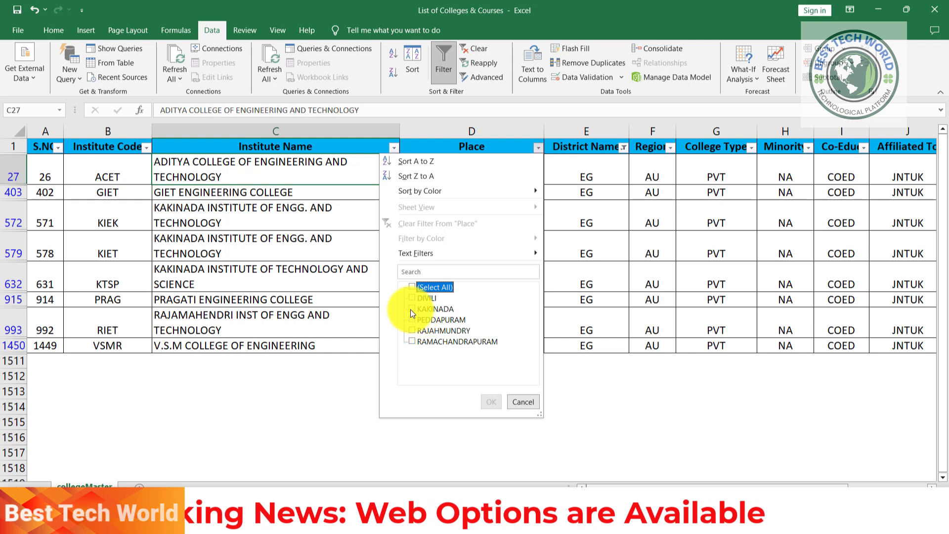
click(411, 308)
click(493, 404)
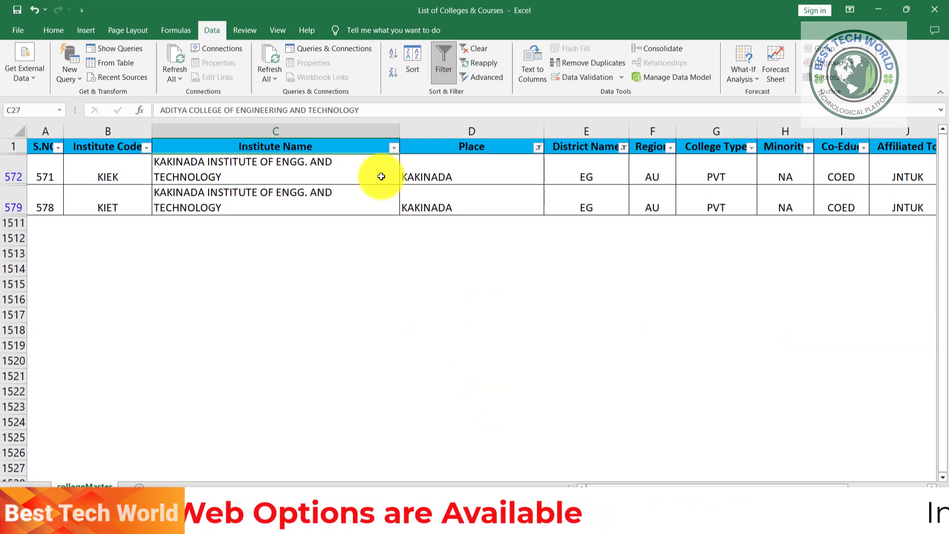
- Check the institute names, branch code, fees and convener seats of the Kakinada colleges
drag(240, 176, 239, 205)
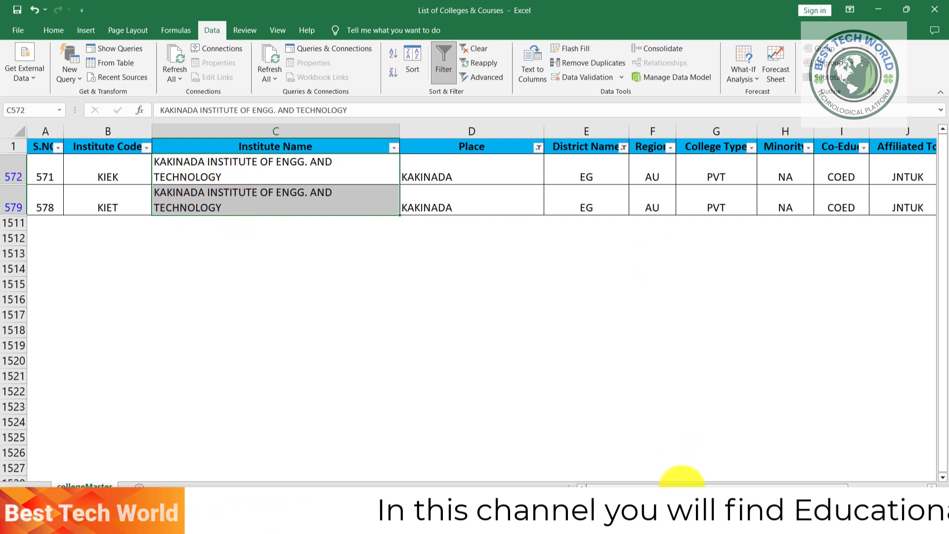
drag(689, 485, 759, 482)
click(607, 177)
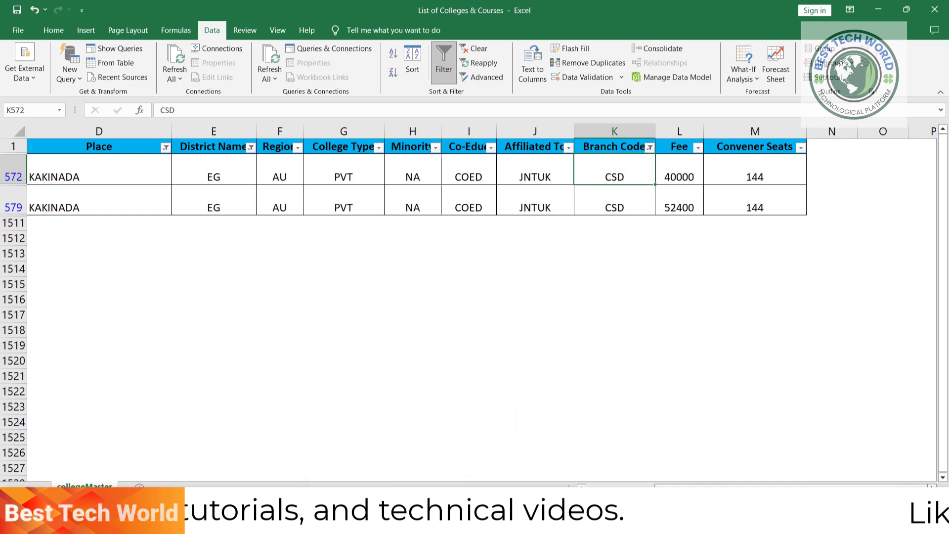
- Switch to Chrome, open the List of Courses on the AP EAPCET page and show 100 entries
click(380, 519)
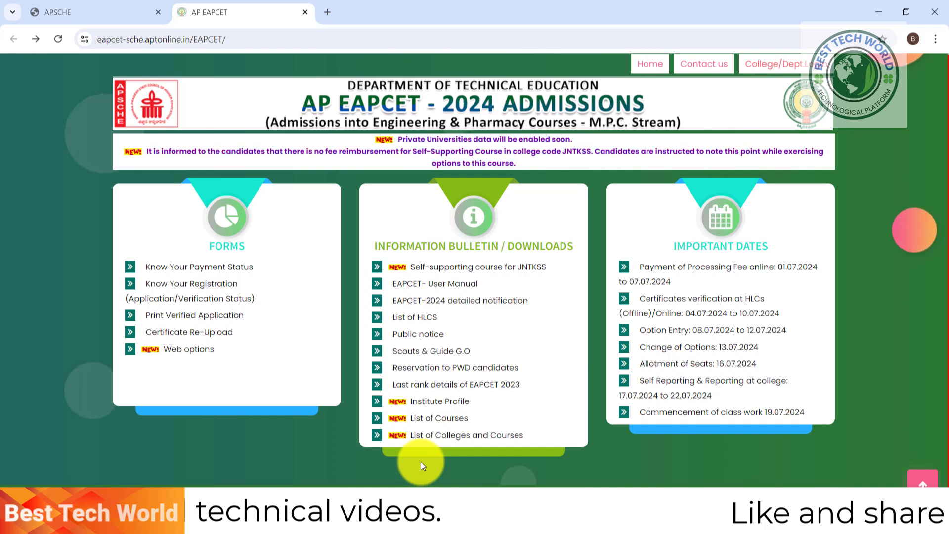
click(435, 424)
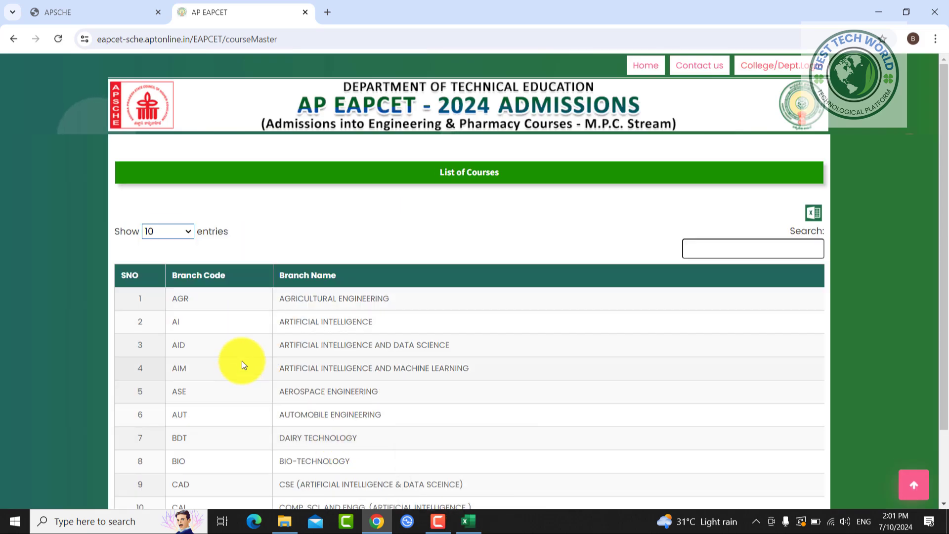
click(188, 235)
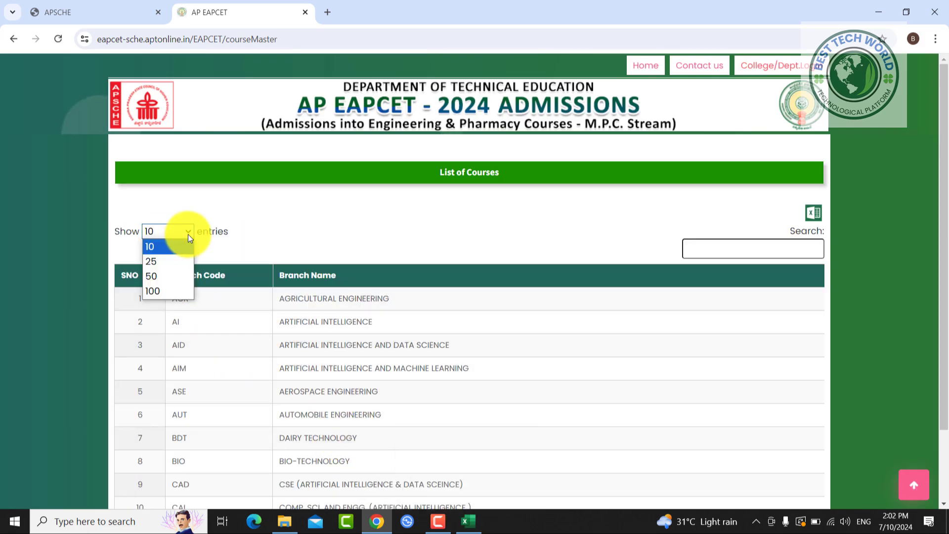
click(173, 291)
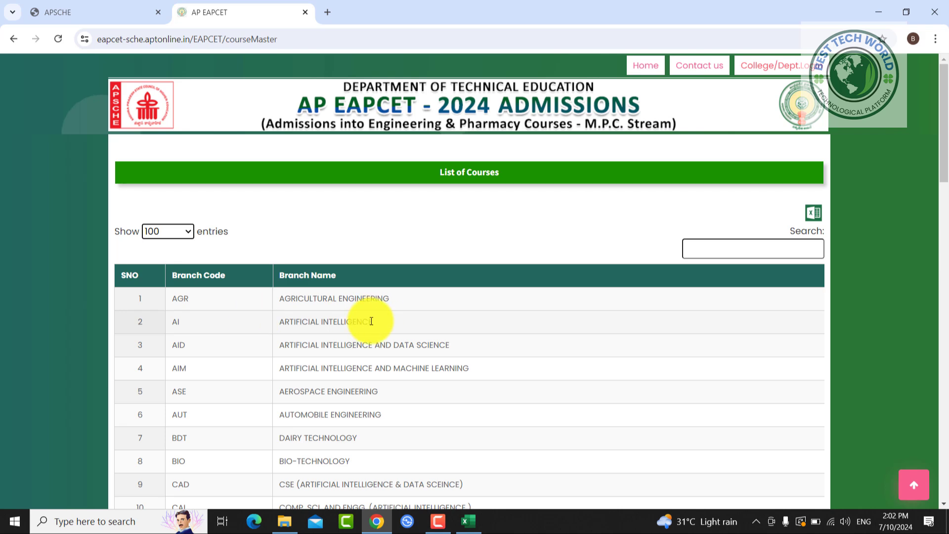
- Look through the branch codes and their full branch names in the list of courses
scroll(354, 321, down, 10)
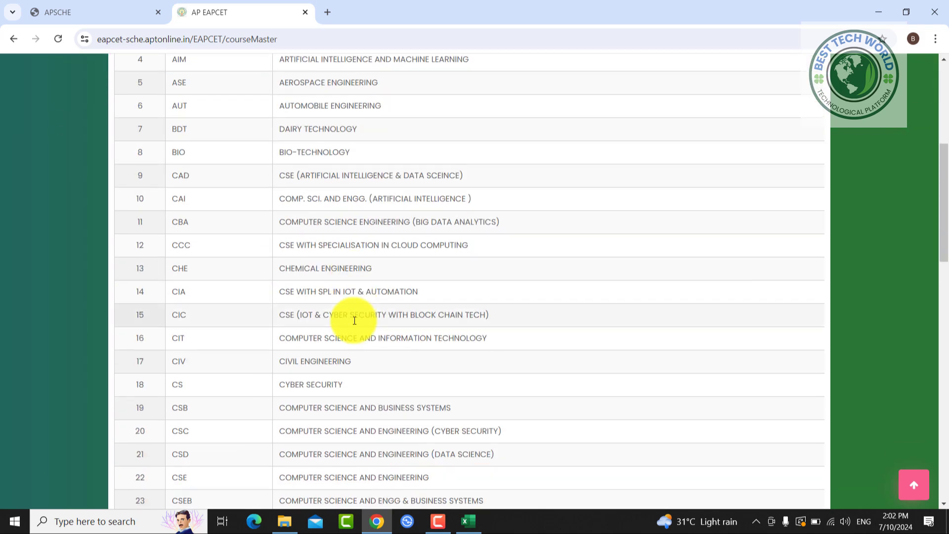
scroll(352, 320, down, 1)
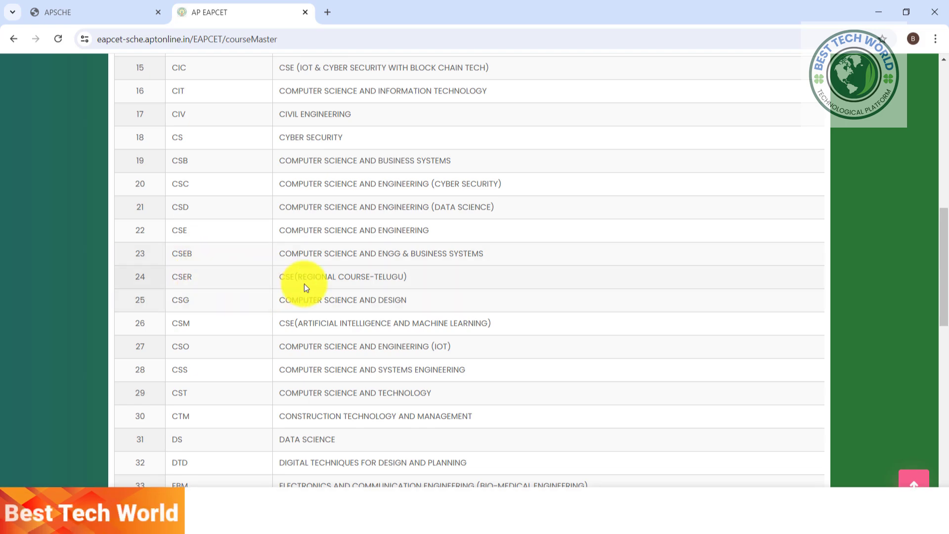
scroll(299, 289, down, 3)
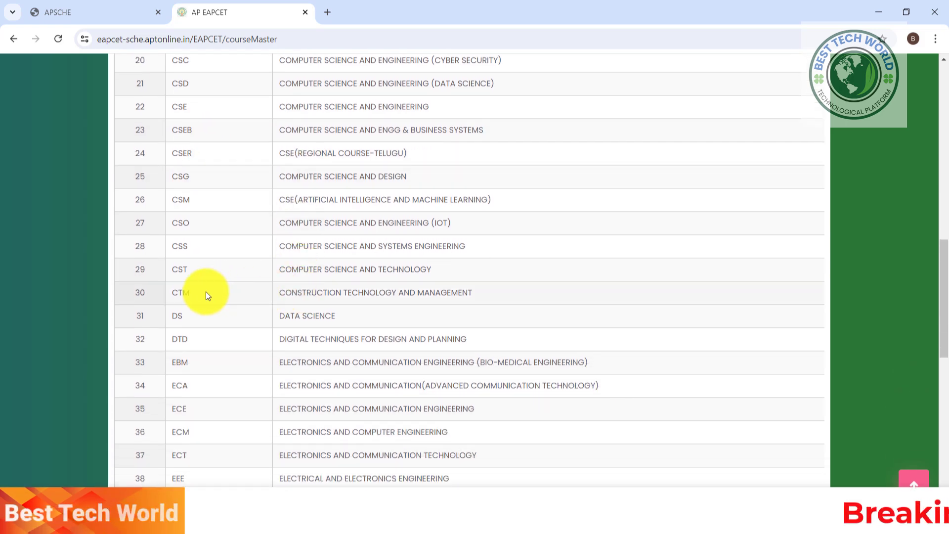
scroll(198, 306, down, 1)
scroll(192, 327, up, 2)
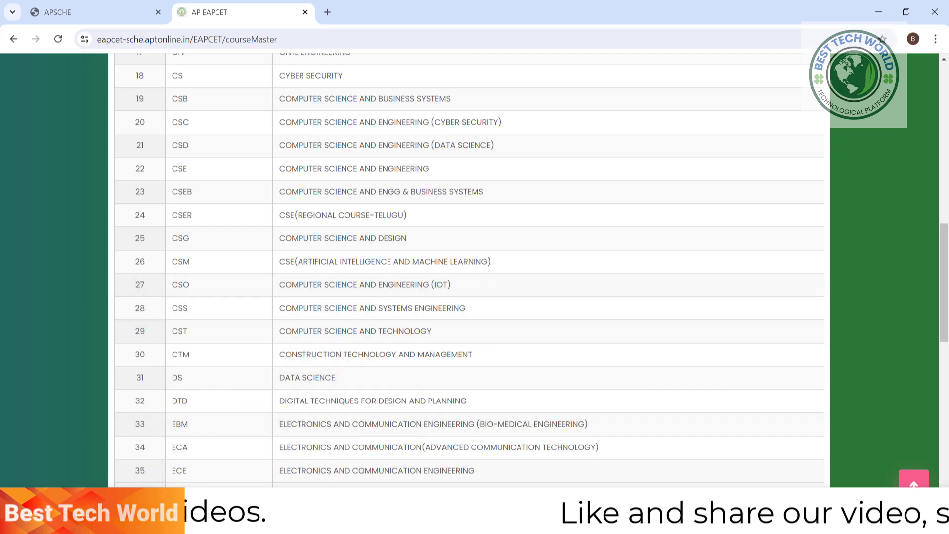
- Switch back to Excel and filter the Branch Code column to show only CSE
click(378, 520)
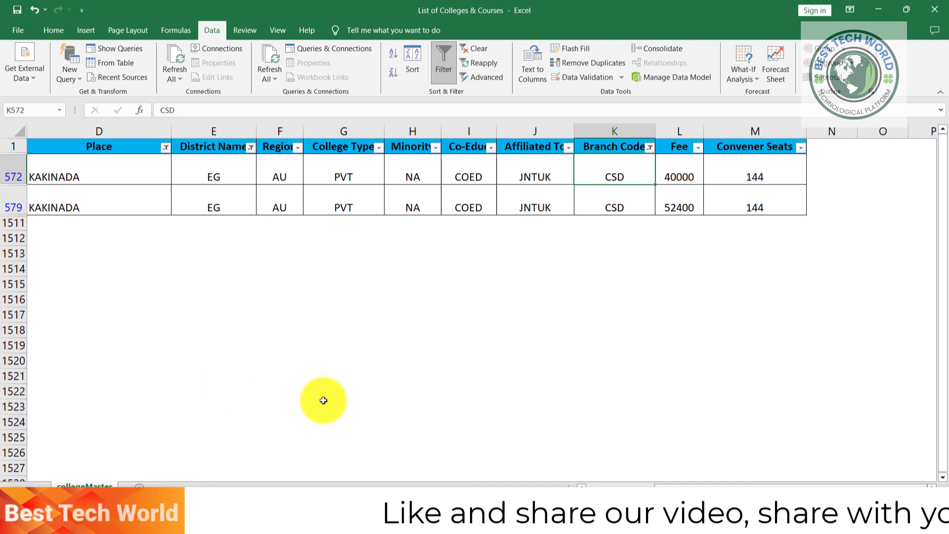
click(649, 148)
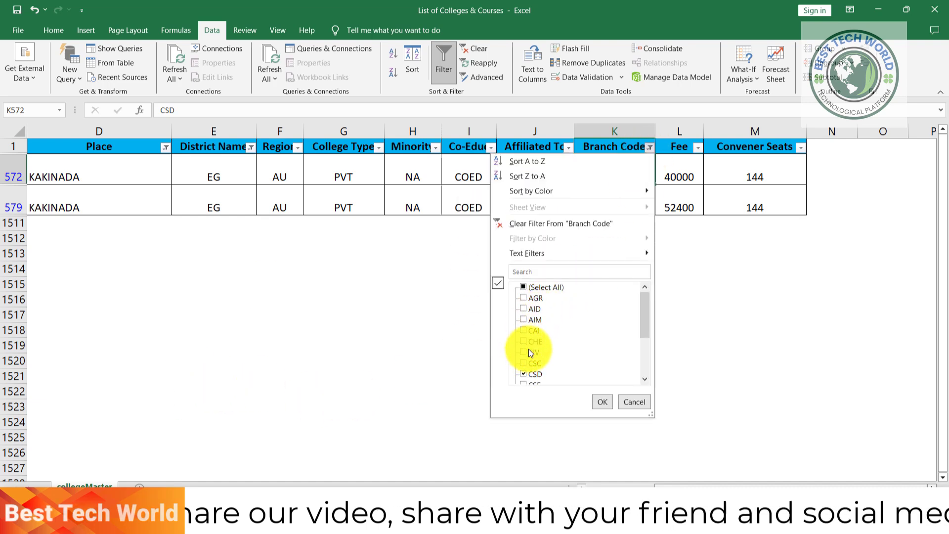
scroll(529, 349, down, 3)
scroll(529, 352, up, 3)
click(526, 285)
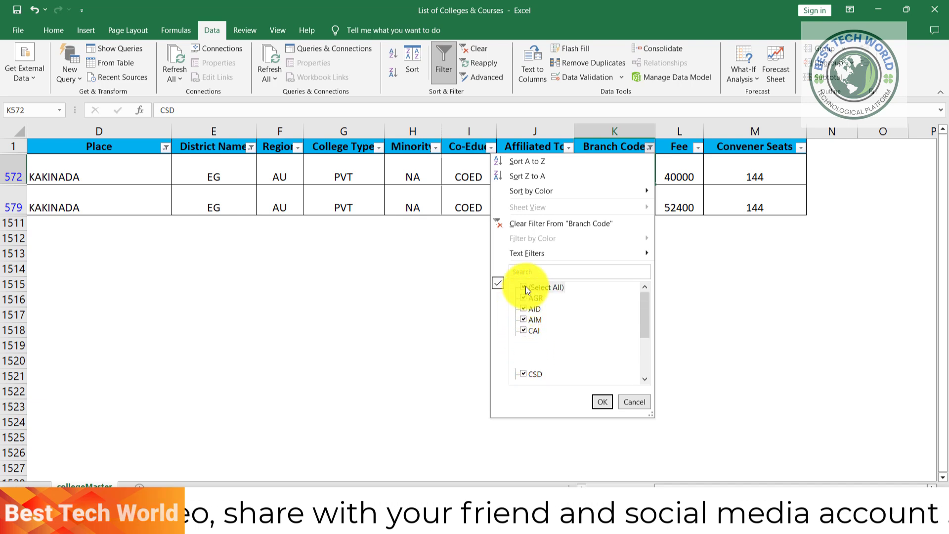
click(525, 285)
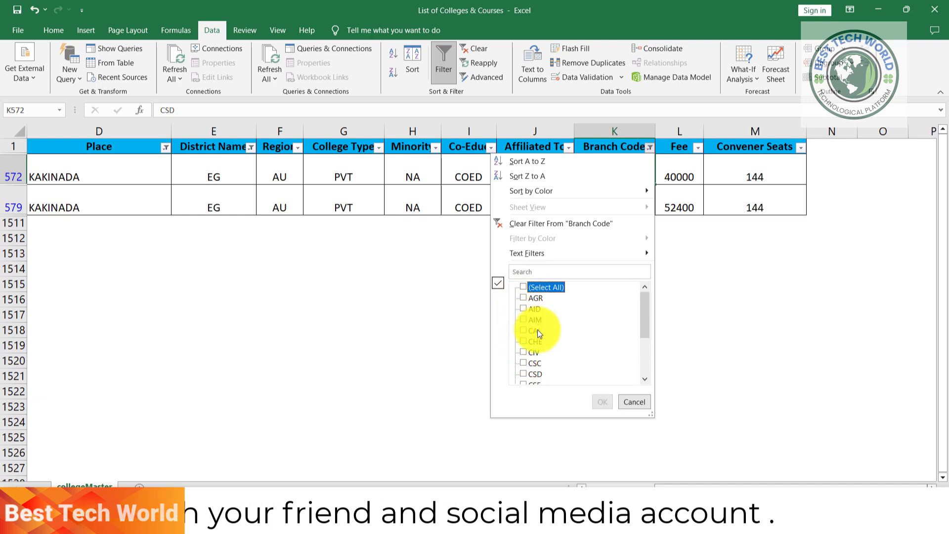
scroll(537, 330, down, 2)
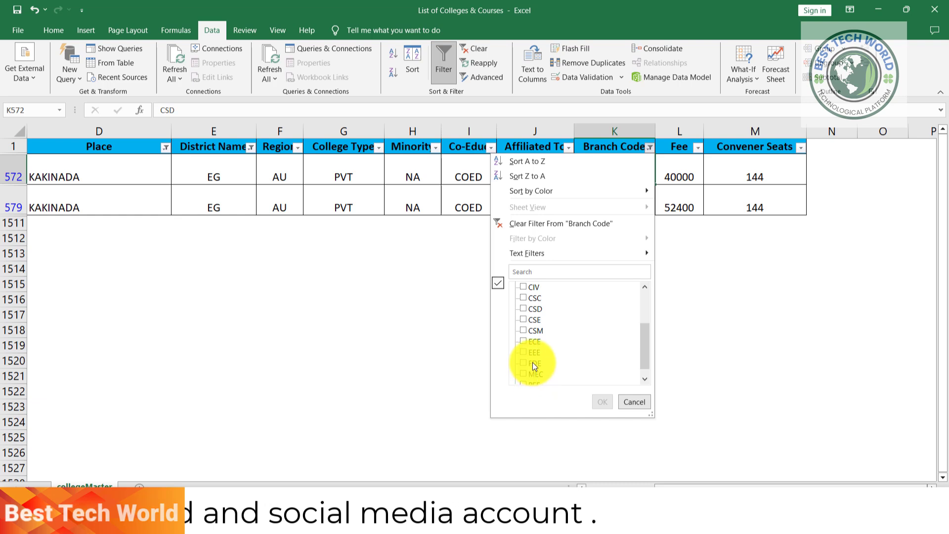
click(524, 321)
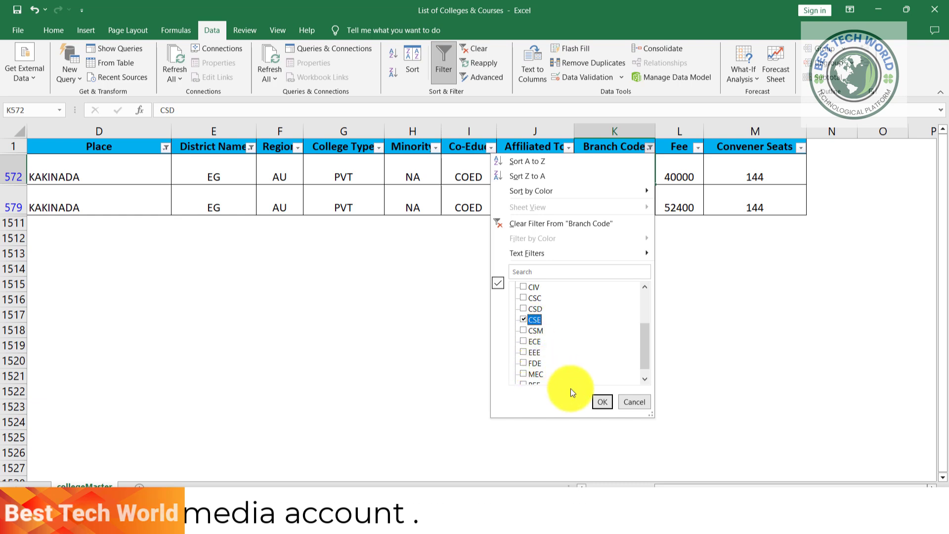
click(602, 401)
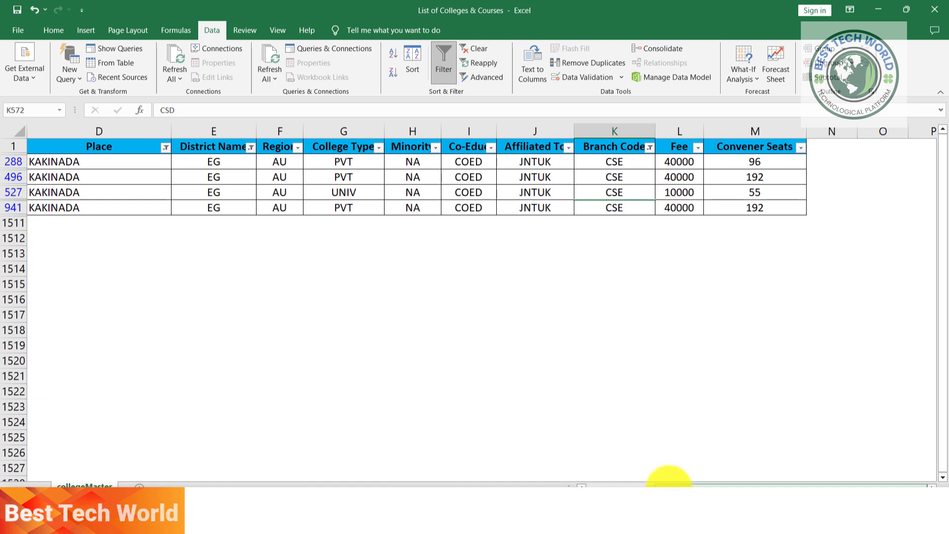
- Check the institute names of the Kakinada CSE colleges and change the Place filter to show only RAJAHMUNDRY
drag(668, 485, 600, 485)
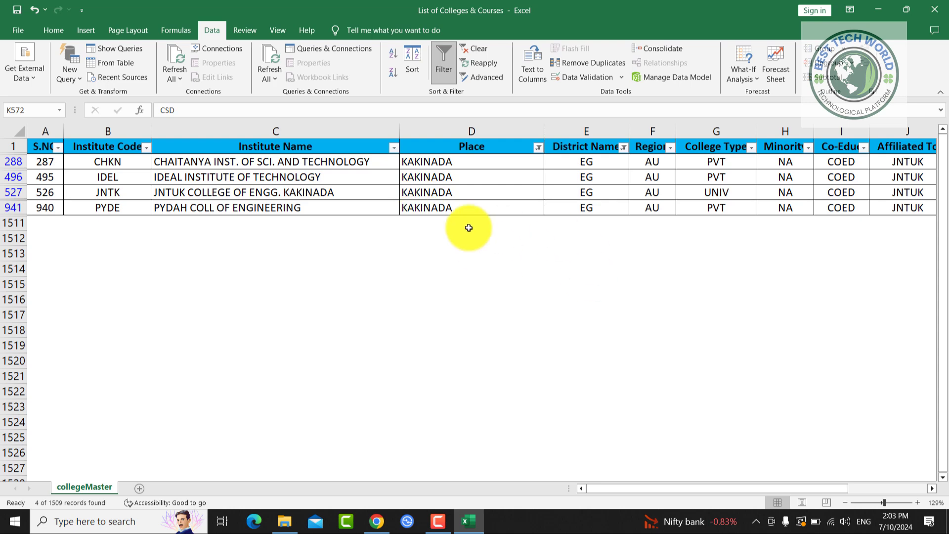
click(538, 149)
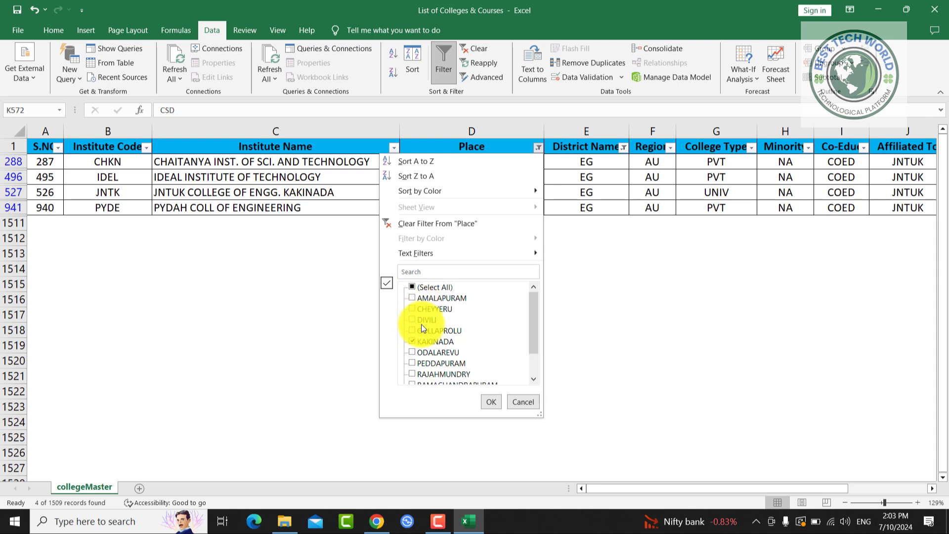
scroll(422, 324, down, 1)
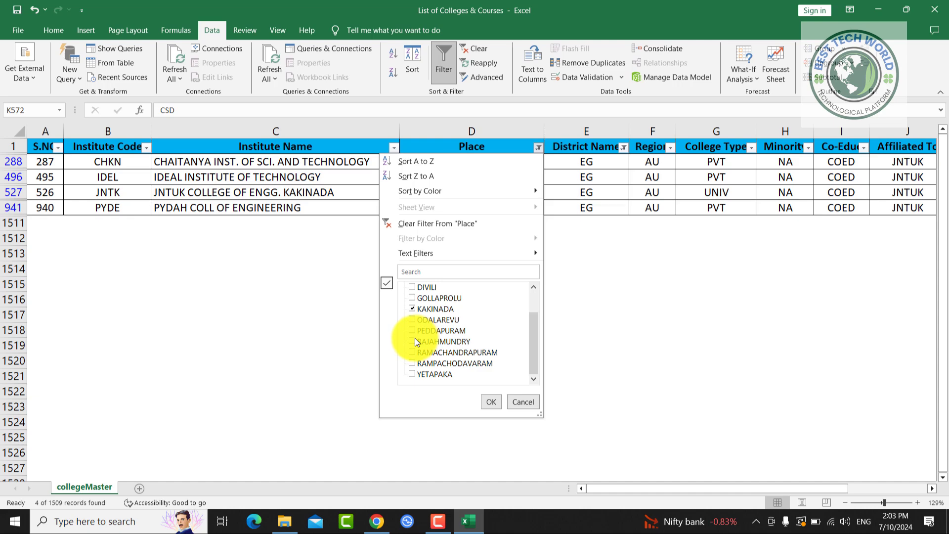
click(414, 339)
click(414, 308)
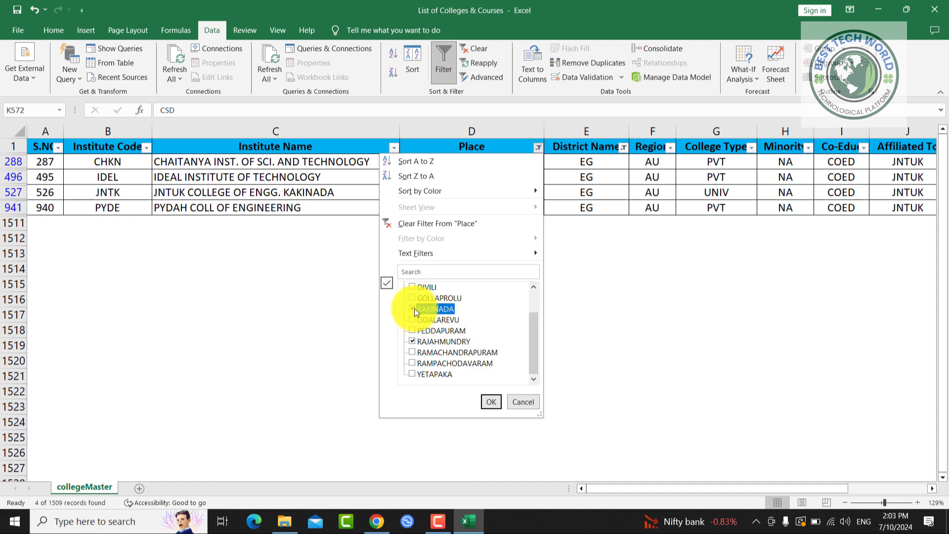
click(490, 400)
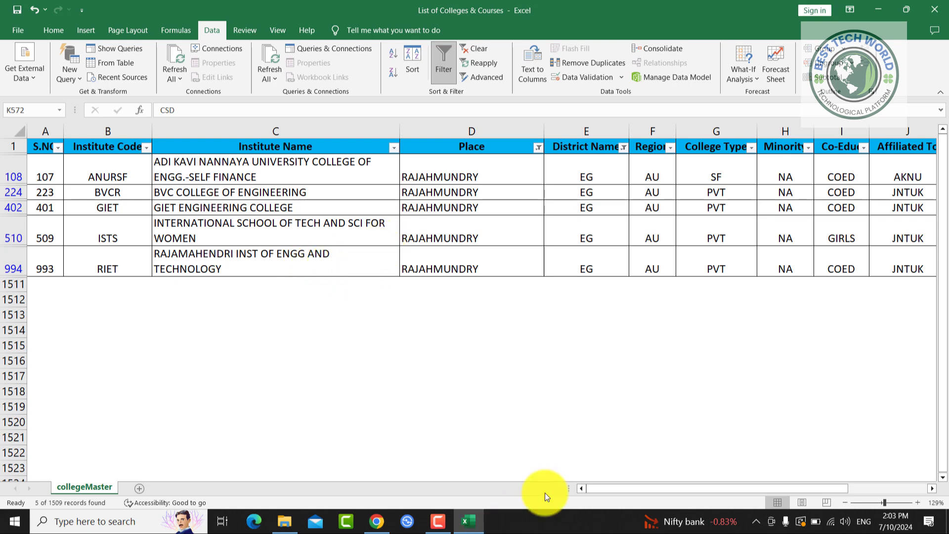
- Check the branch codes, fees, convener seats and institute names of the Rajahmundry colleges
drag(612, 491, 709, 493)
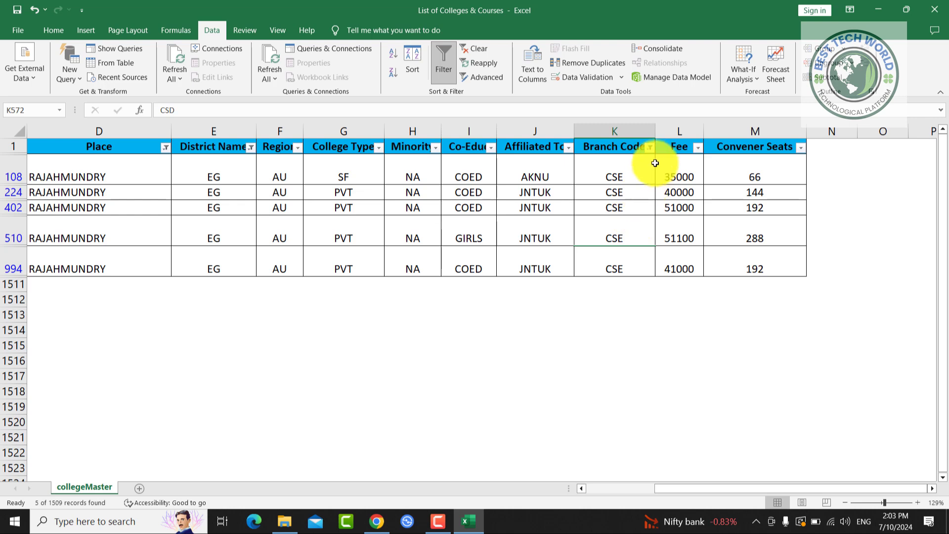
click(650, 149)
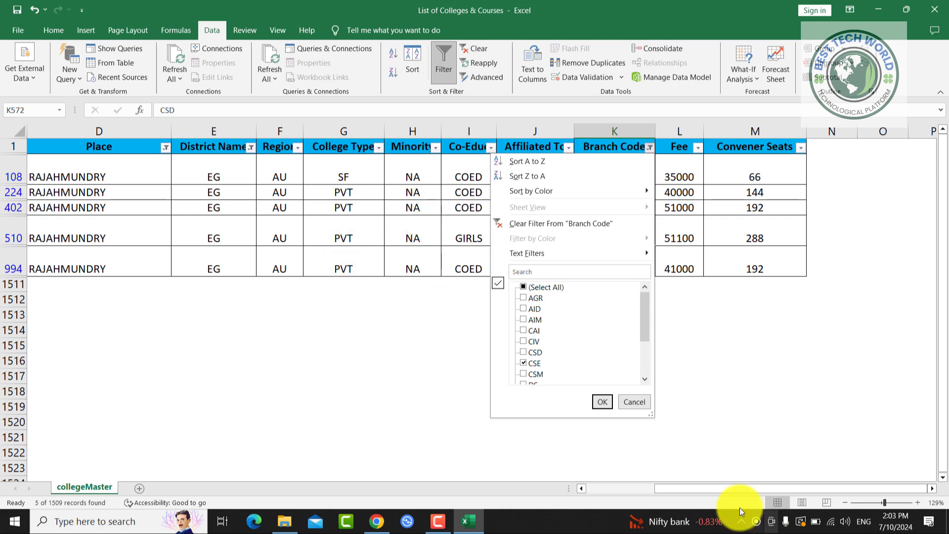
drag(690, 488, 611, 488)
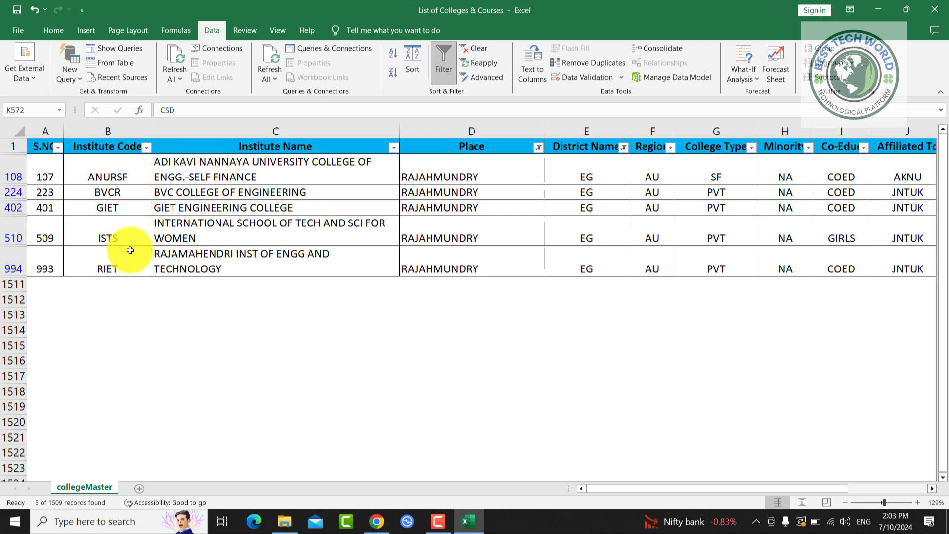
click(538, 148)
scroll(437, 331, down, 1)
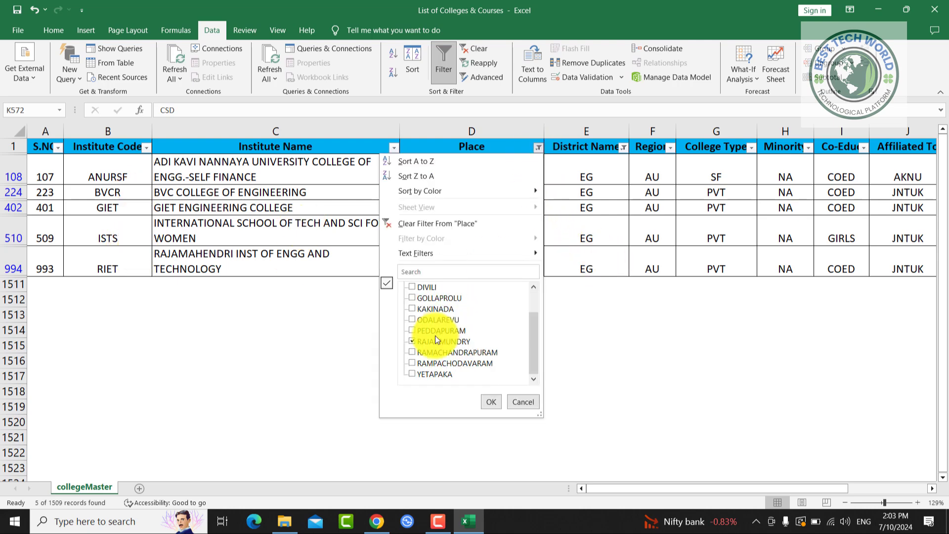
click(538, 150)
click(577, 148)
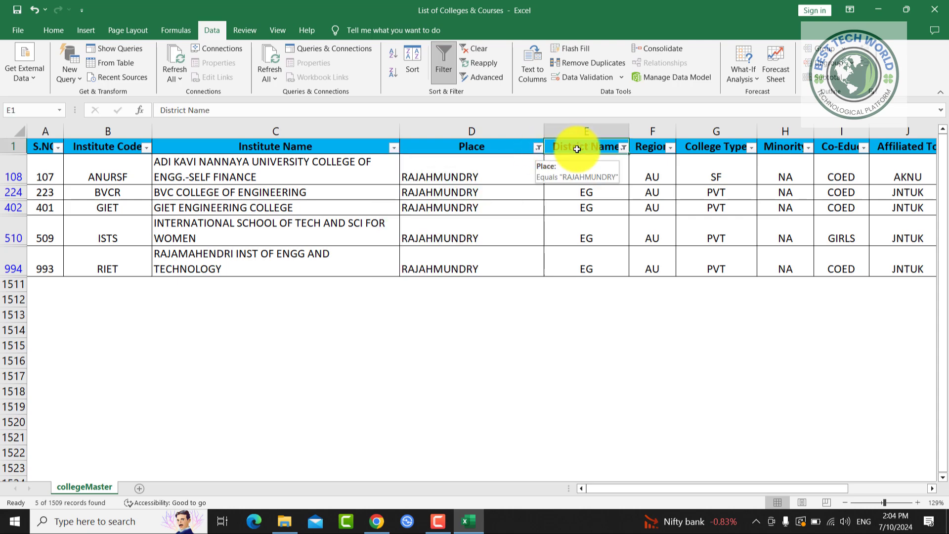
click(624, 149)
click(624, 148)
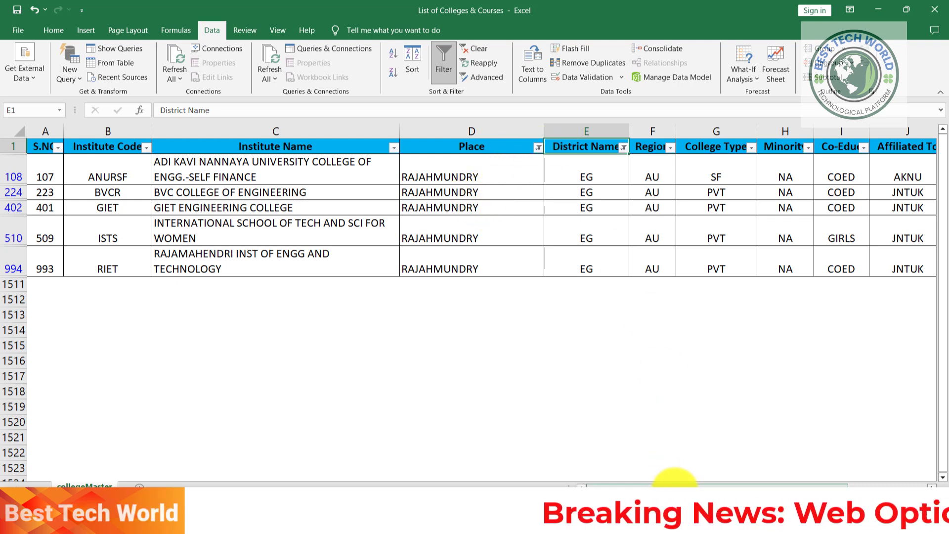
- Reset the Branch Code filter to include all branches
drag(674, 483, 760, 480)
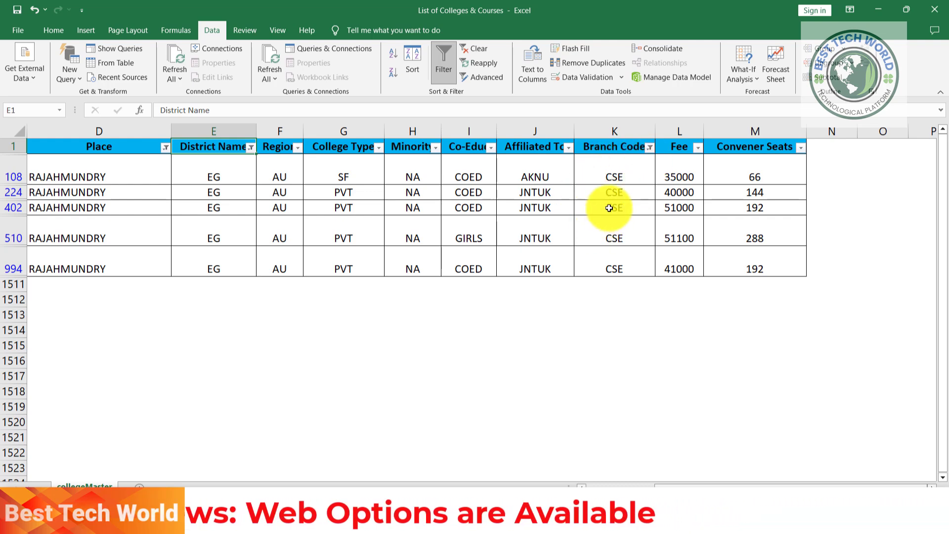
click(649, 148)
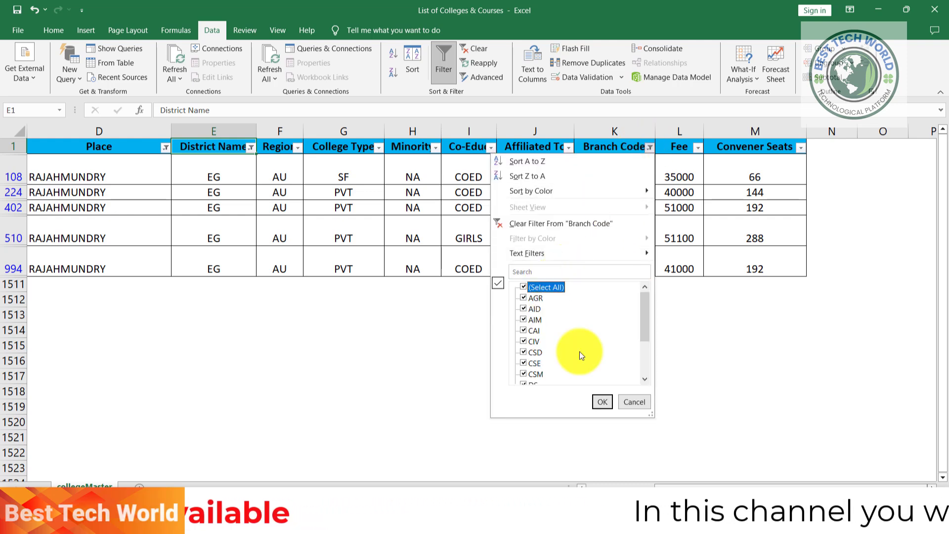
click(595, 404)
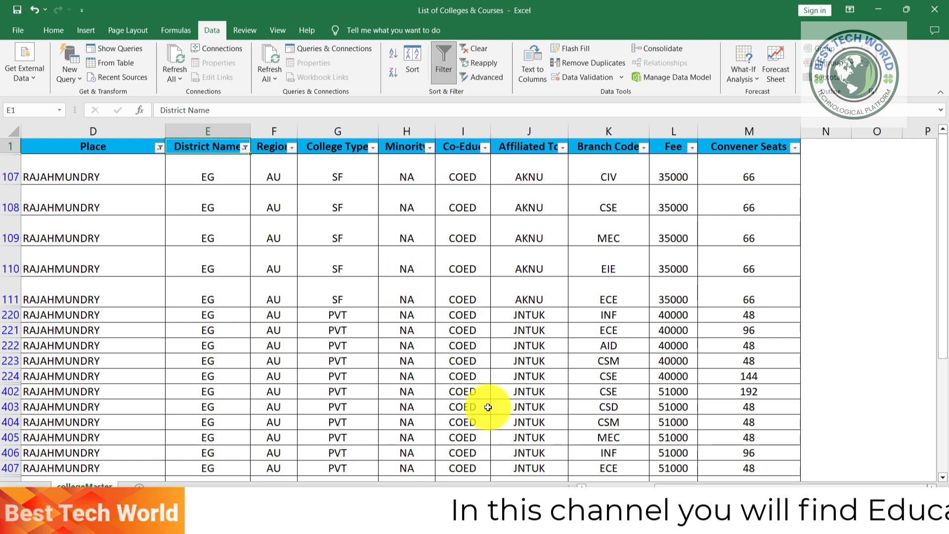
- Reset the Place filter to include all places in the EG district
scroll(718, 476, left, 3)
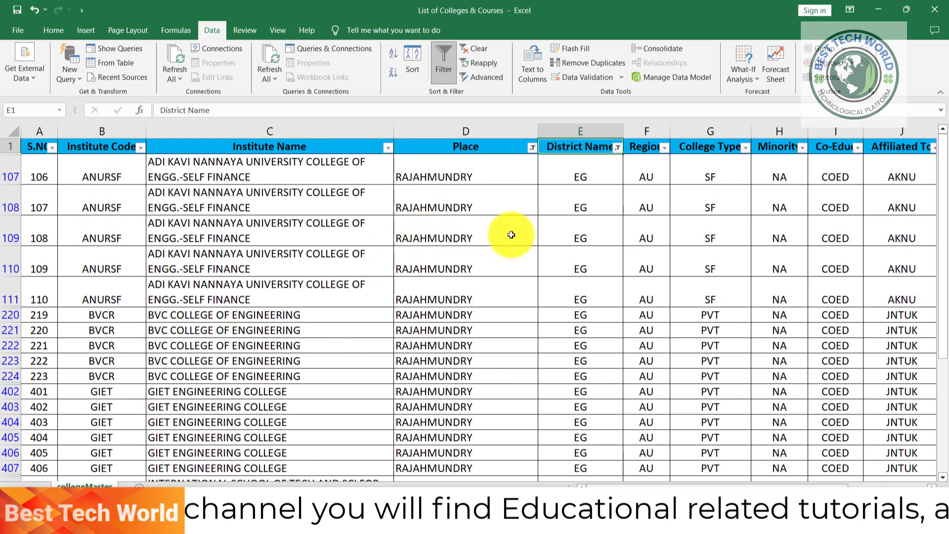
click(617, 149)
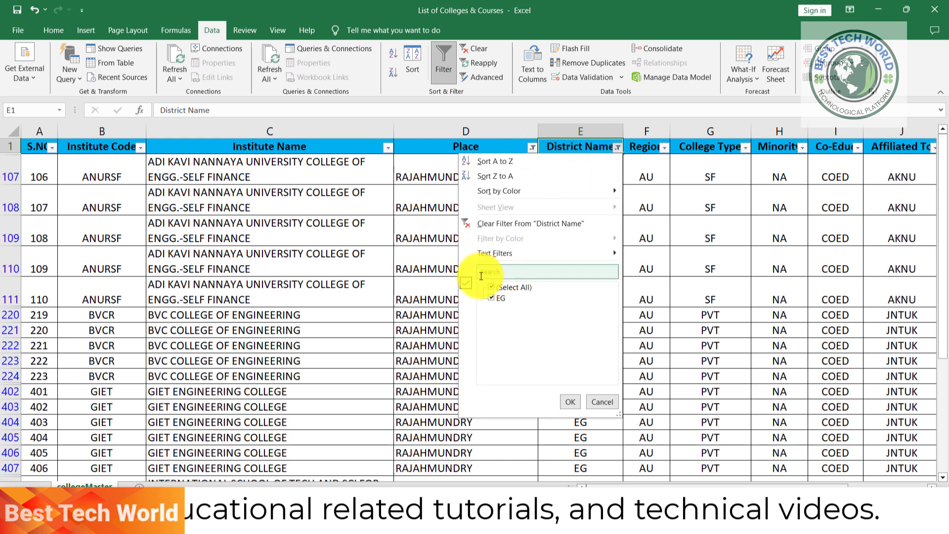
click(532, 147)
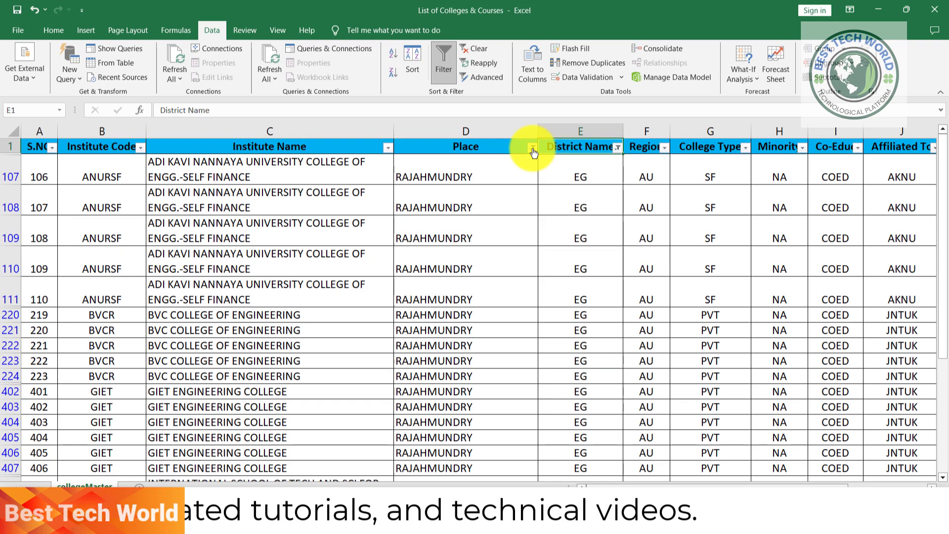
click(532, 147)
click(409, 287)
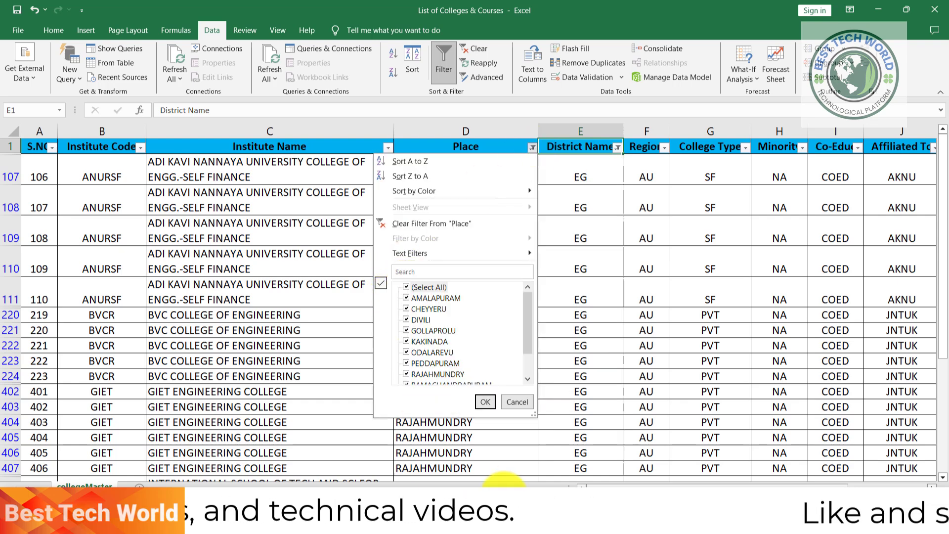
click(489, 399)
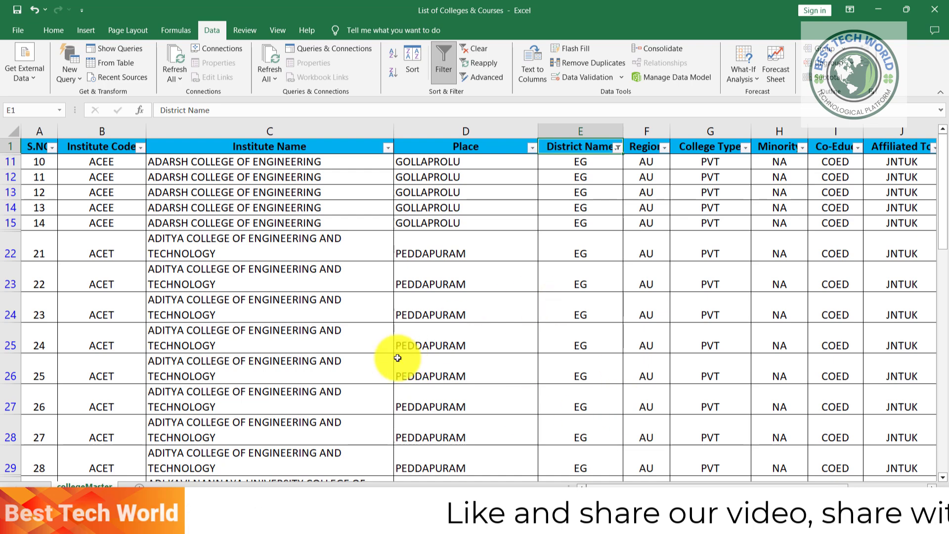
- Reset the District Name filter to include all districts and check the branch code, fee and convener seats columns
click(617, 147)
click(520, 288)
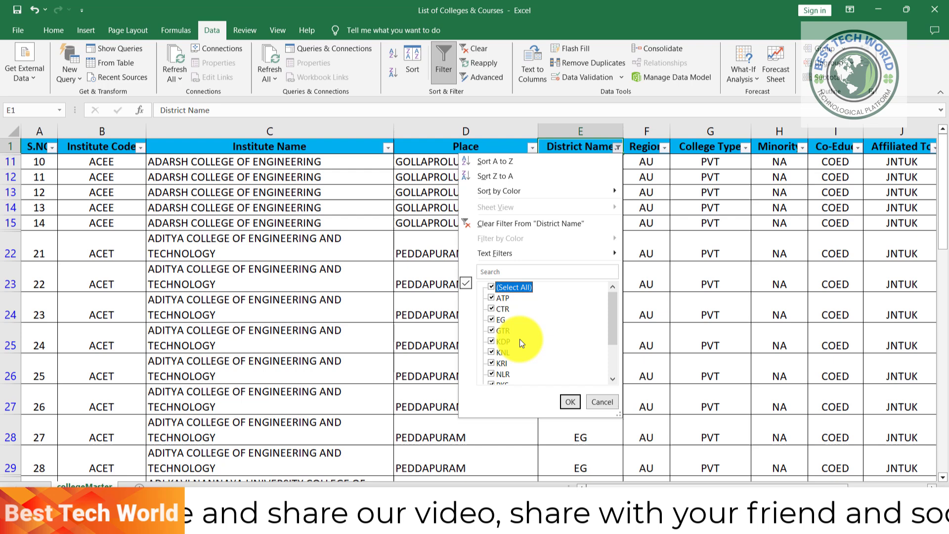
click(570, 402)
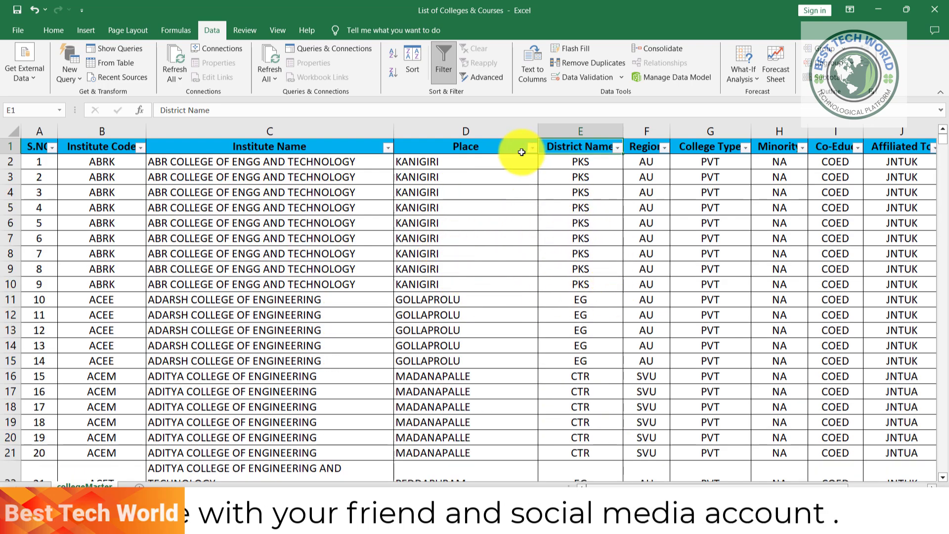
drag(681, 486, 706, 487)
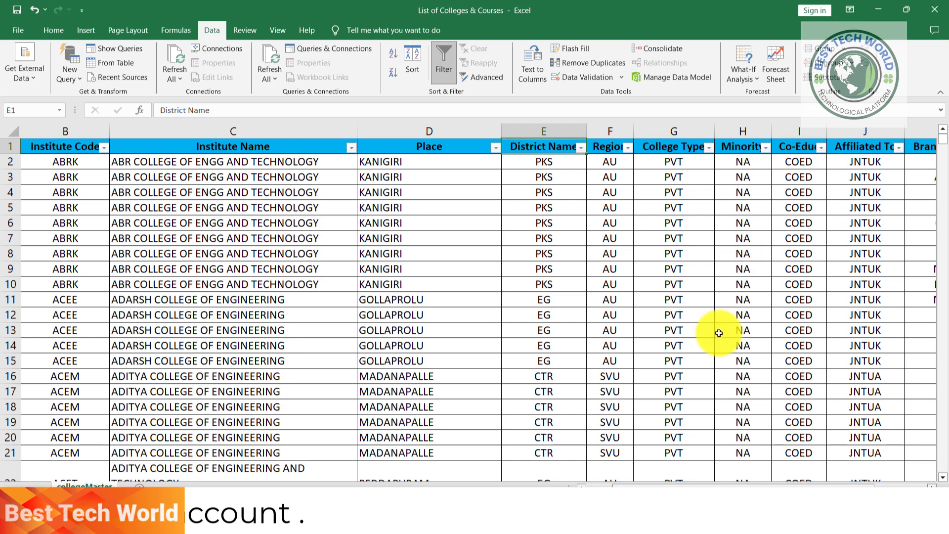
drag(685, 488, 750, 487)
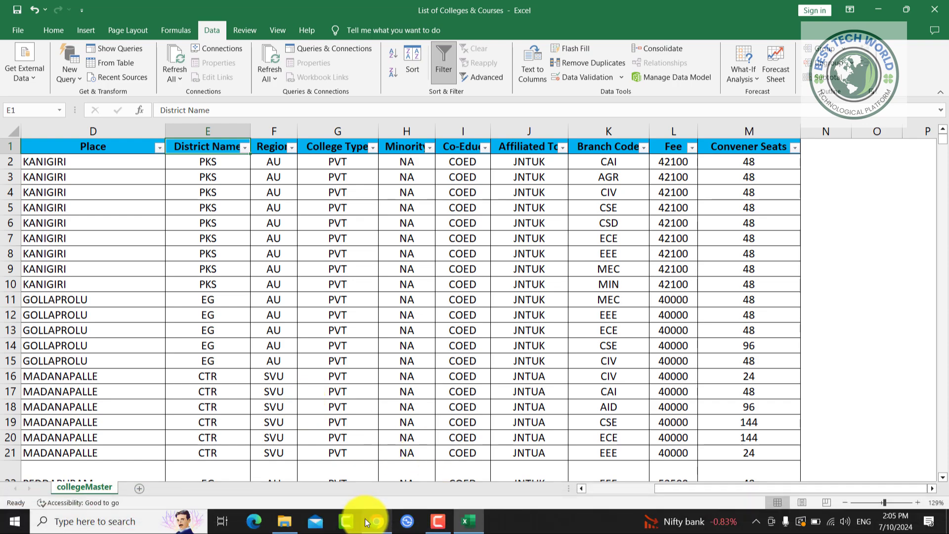
- Switch to Chrome and return from the branch code list to the AP EAPCET 2024 admissions home page
click(377, 519)
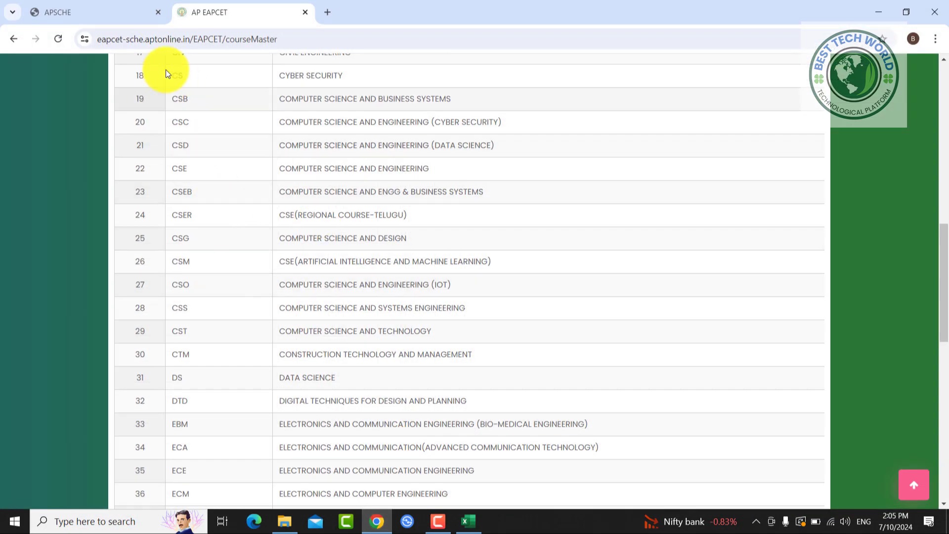
click(123, 8)
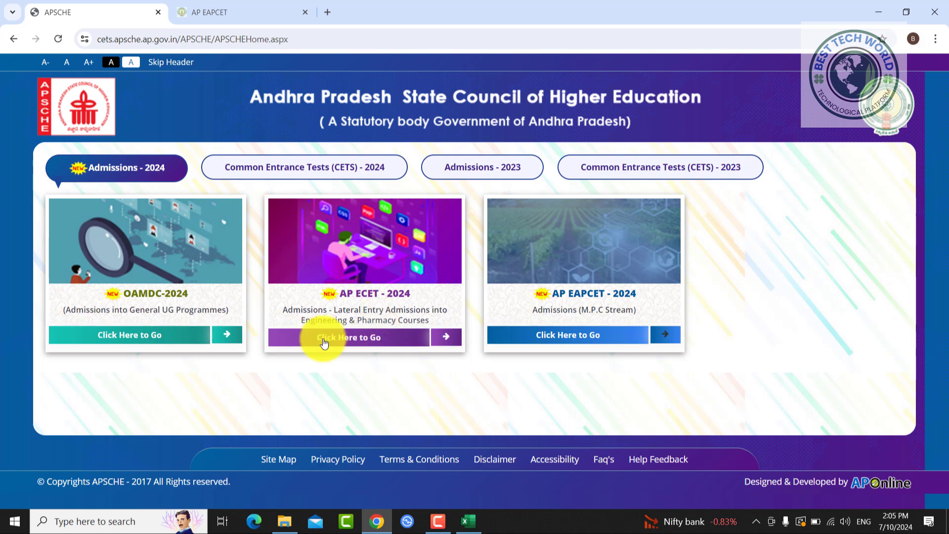
click(241, 10)
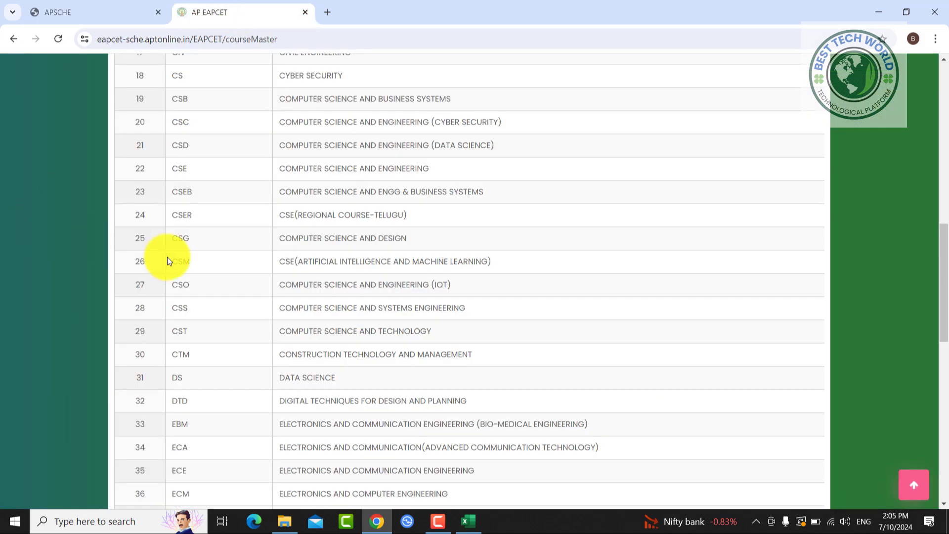
scroll(226, 285, up, 9)
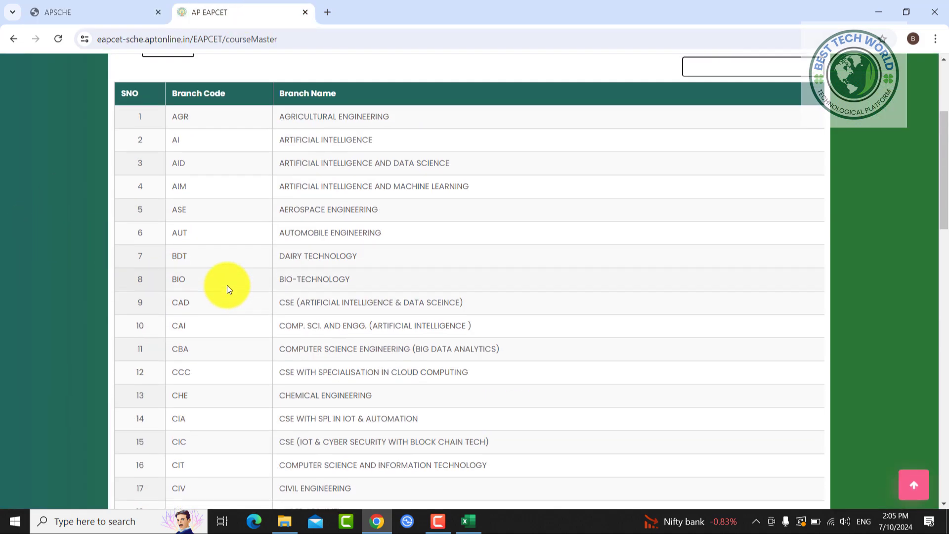
scroll(226, 289, up, 4)
click(14, 38)
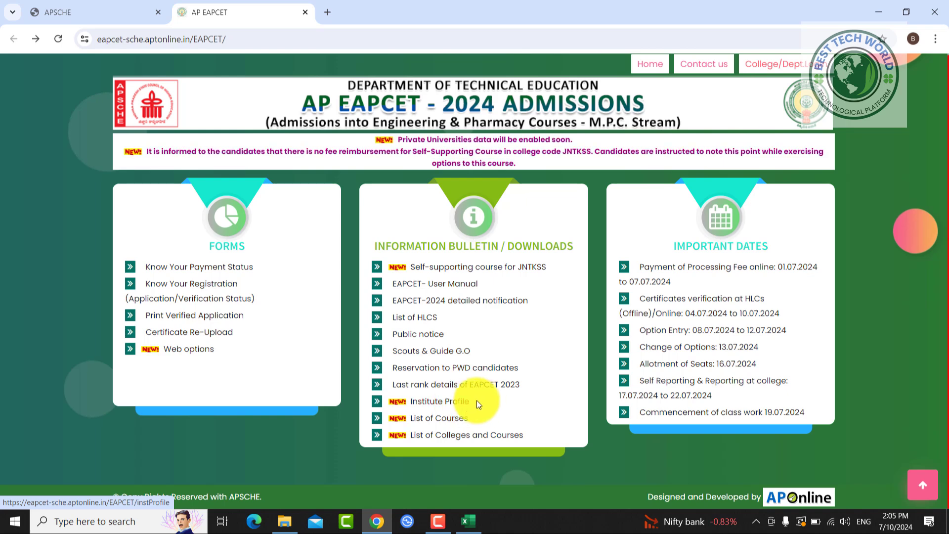
- Open the Institute Profile page and show 100 entries in its table
click(446, 404)
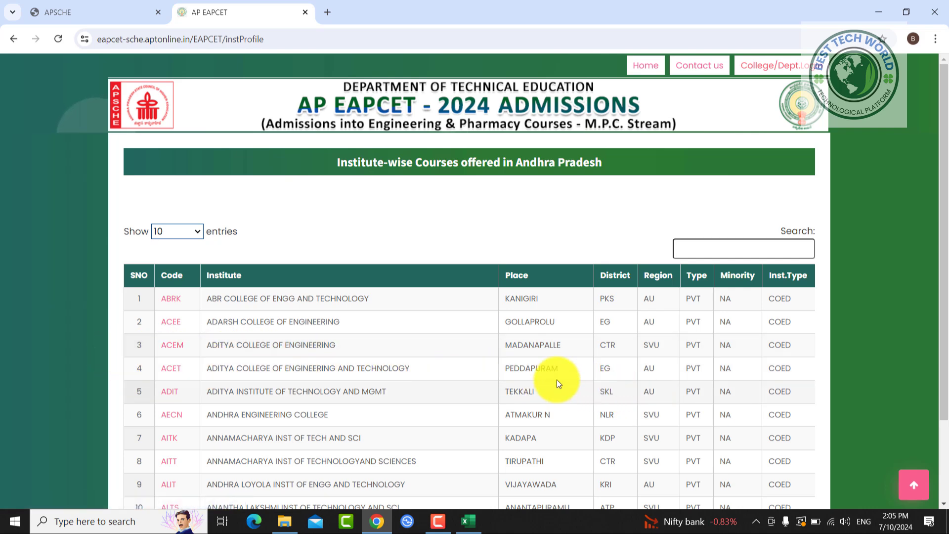
scroll(441, 359, down, 3)
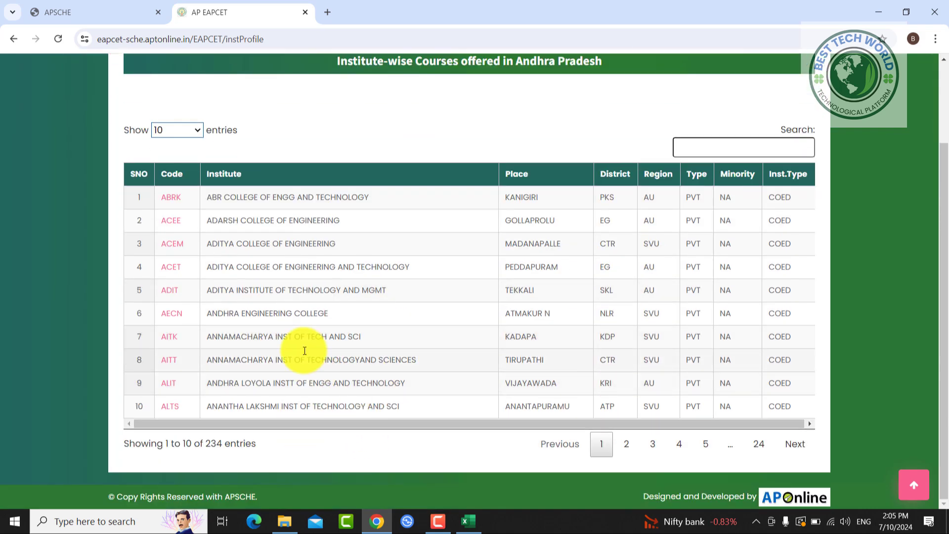
click(181, 132)
click(181, 189)
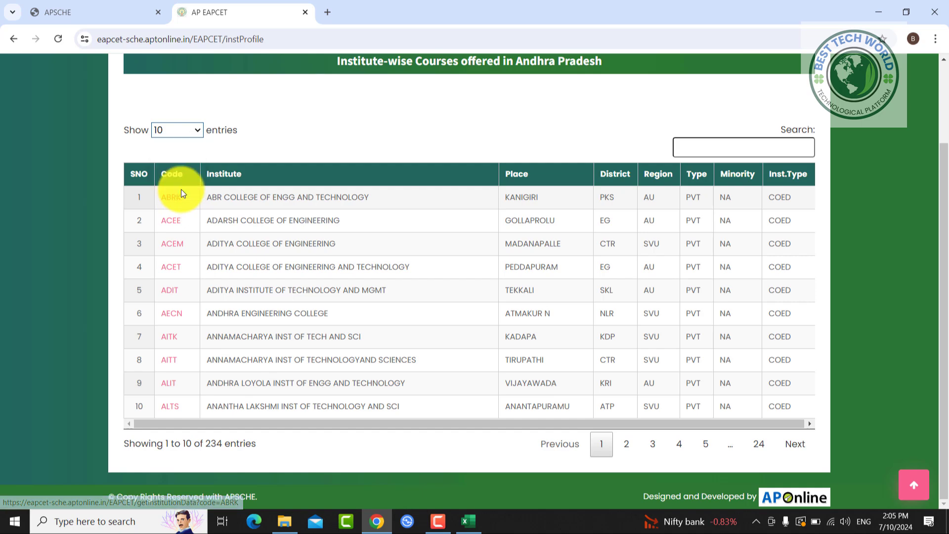
- Look through the institute list's codes, names, places and districts
scroll(372, 290, down, 6)
scroll(372, 291, down, 8)
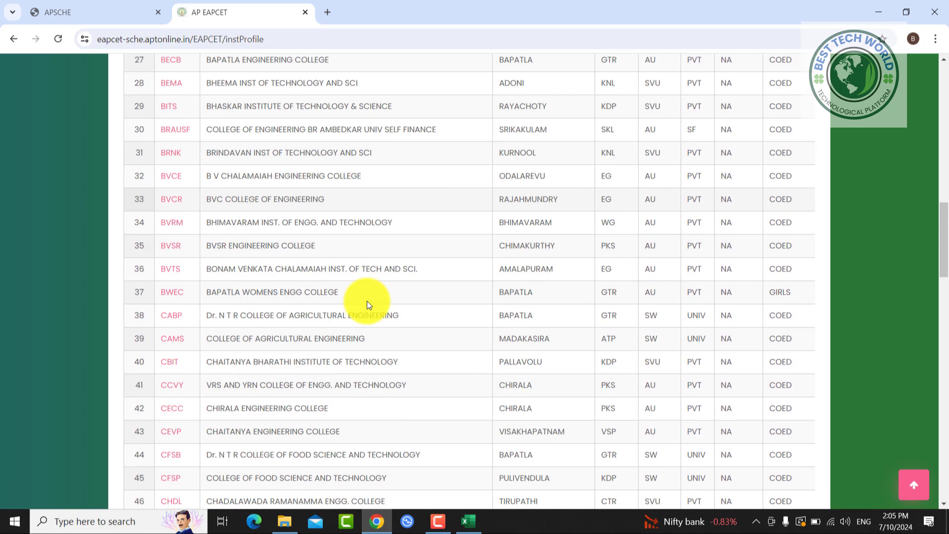
scroll(367, 301, up, 11)
scroll(363, 295, up, 5)
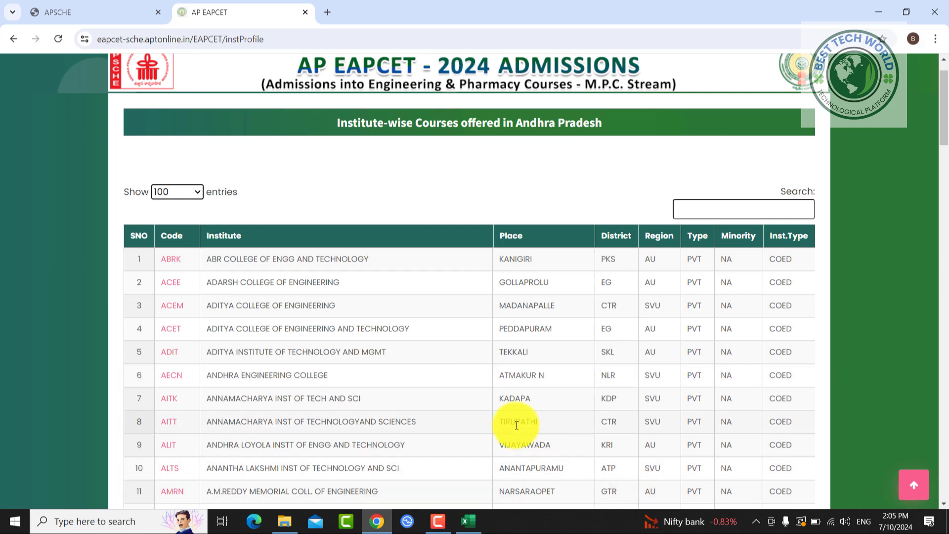
scroll(512, 414, down, 20)
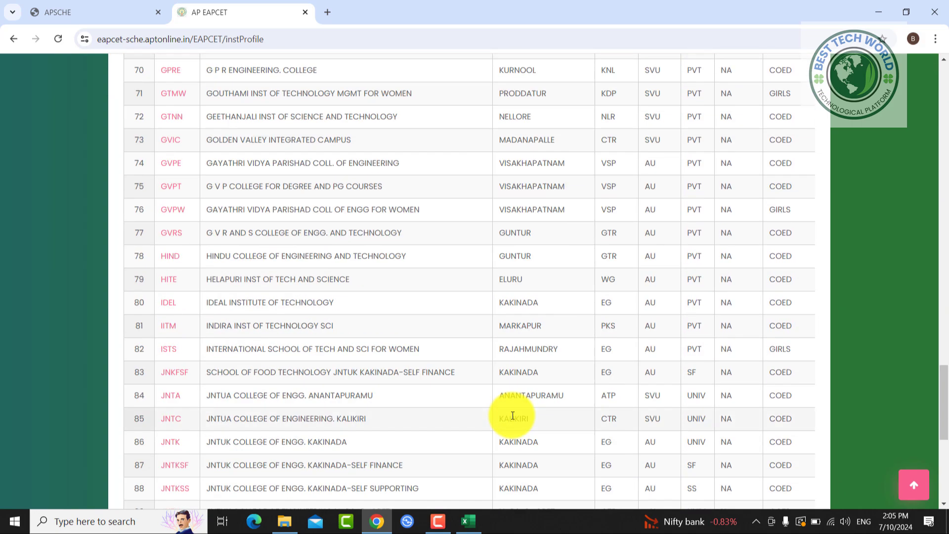
scroll(513, 415, up, 20)
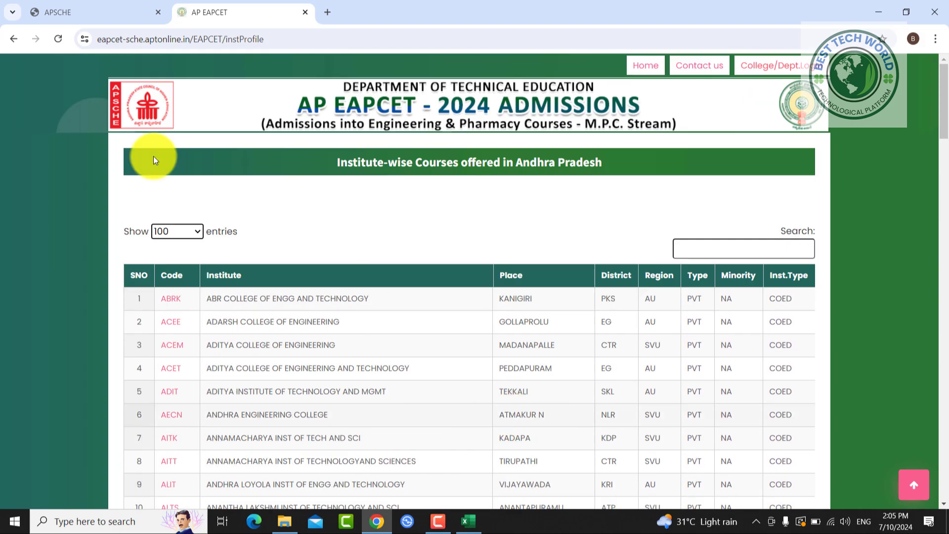
- Return to the admissions home page and read the public notice on the self-supporting course for JNTKSS
click(9, 39)
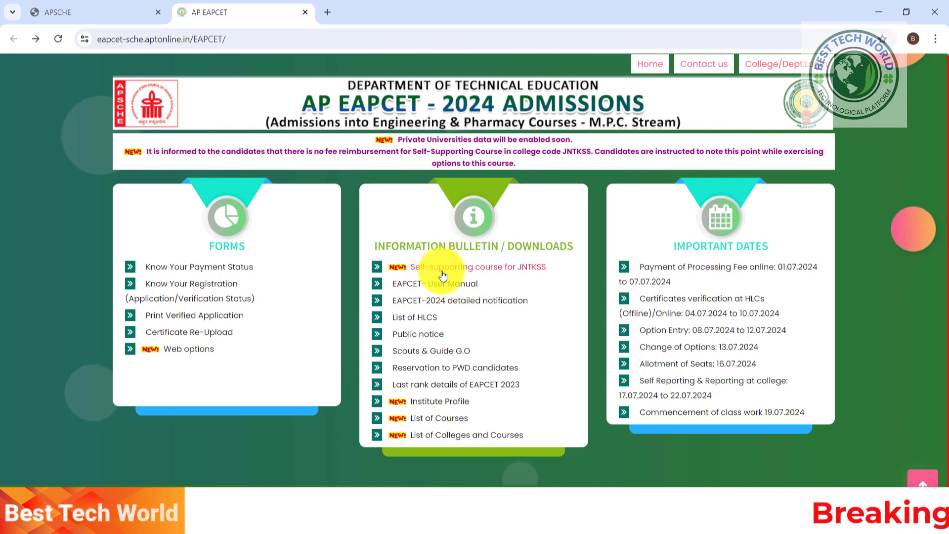
click(495, 269)
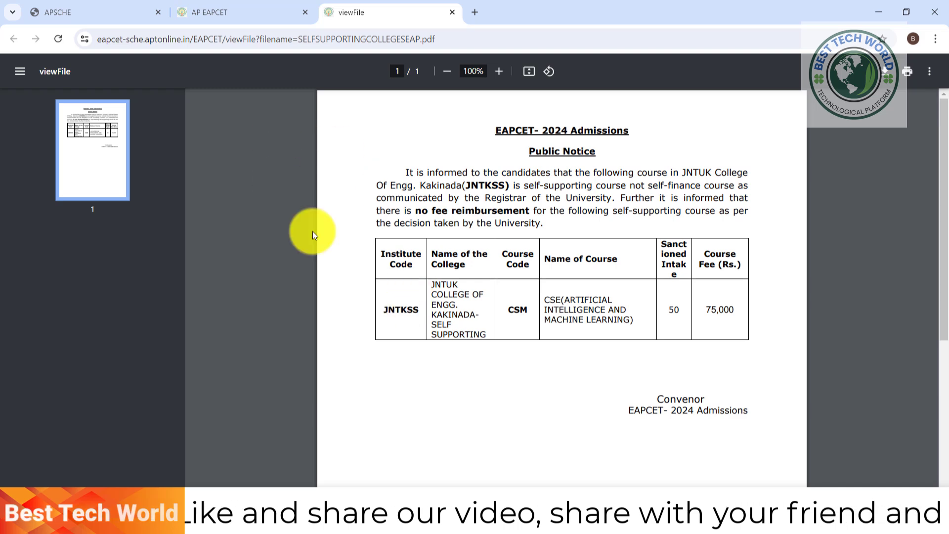
click(255, 17)
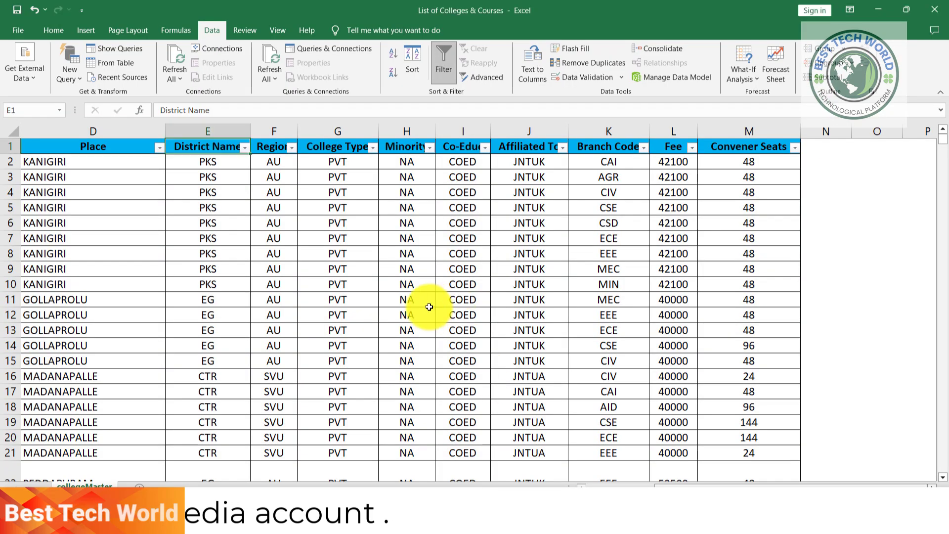
- Review the first columns of the colleges list in Excel alongside the AP EAPCET admissions home page in Chrome
drag(747, 487, 660, 485)
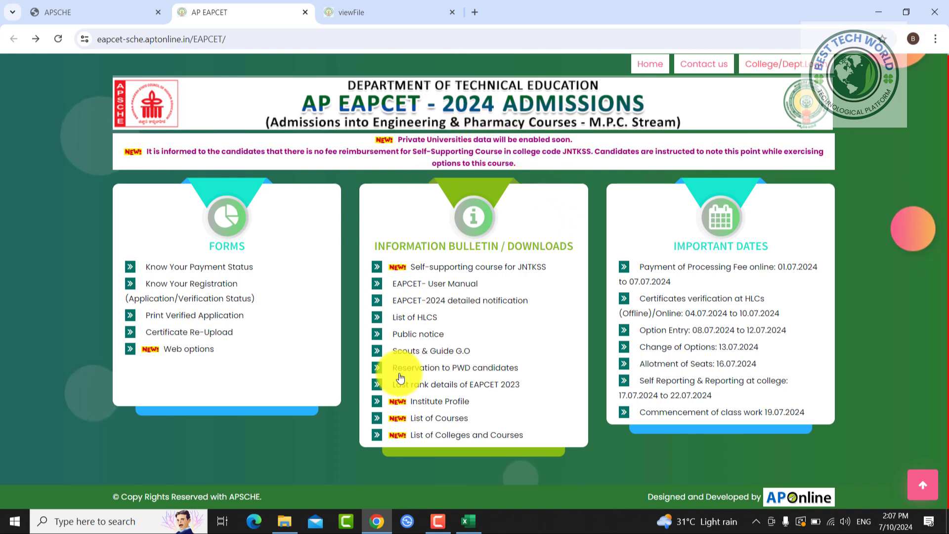
click(466, 520)
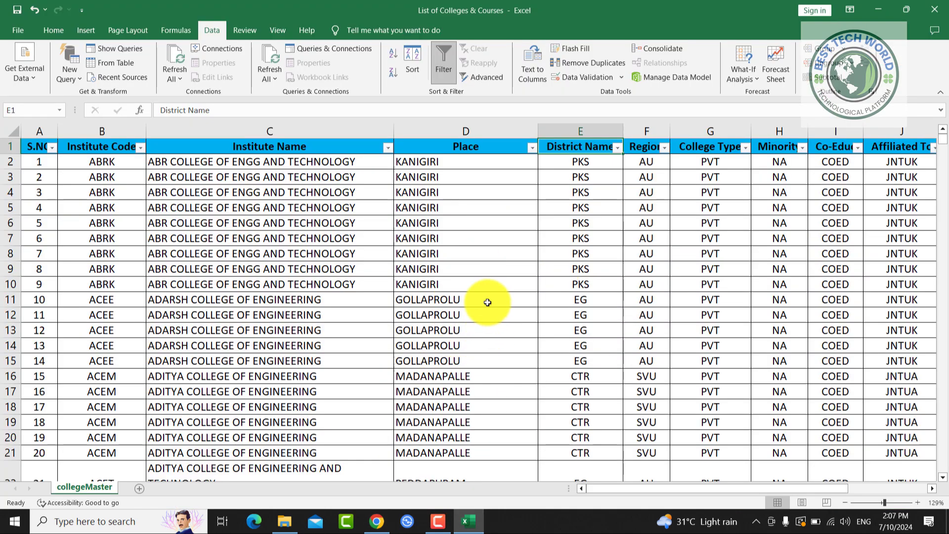
mouse_move(476, 524)
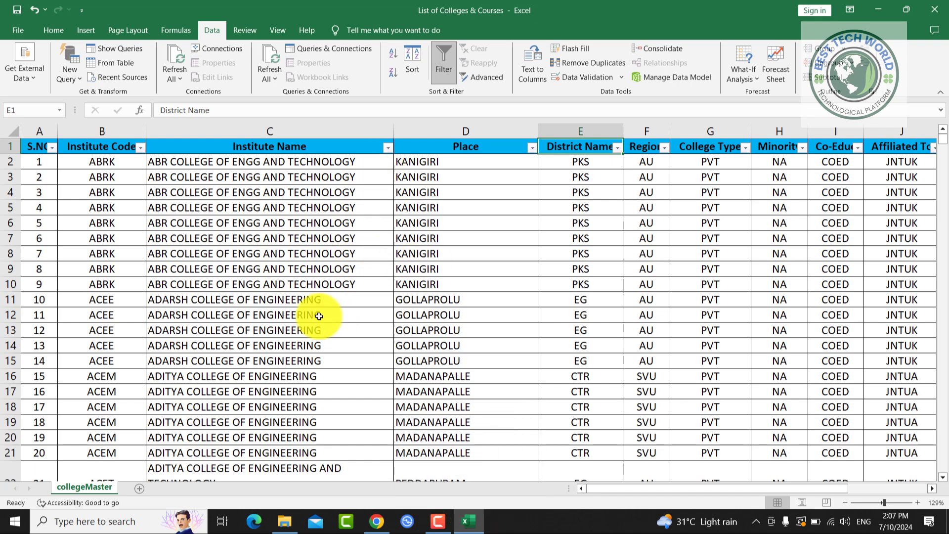
click(464, 523)
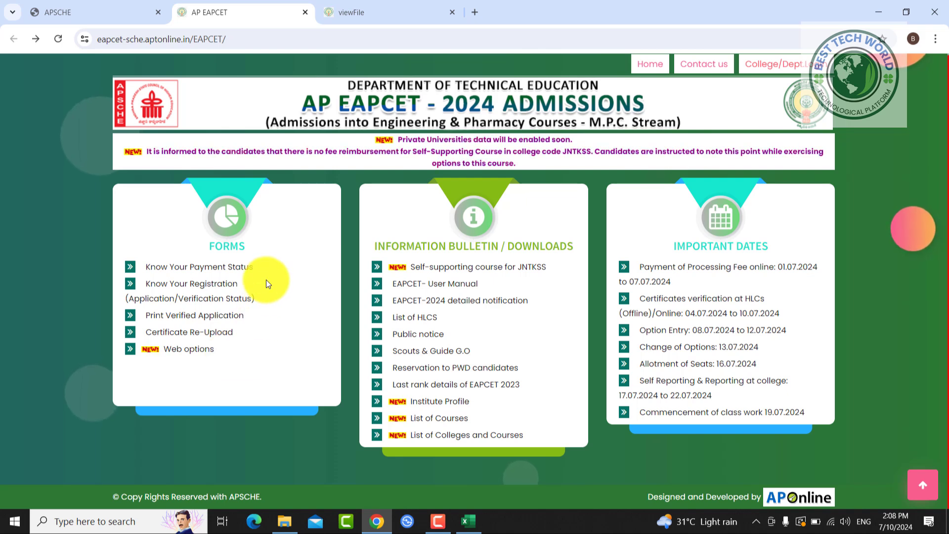
click(467, 519)
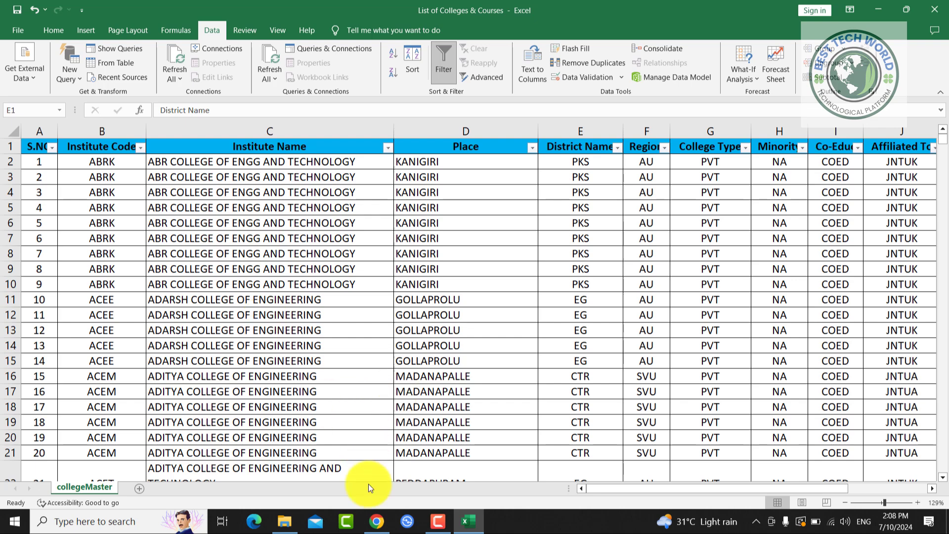
click(478, 525)
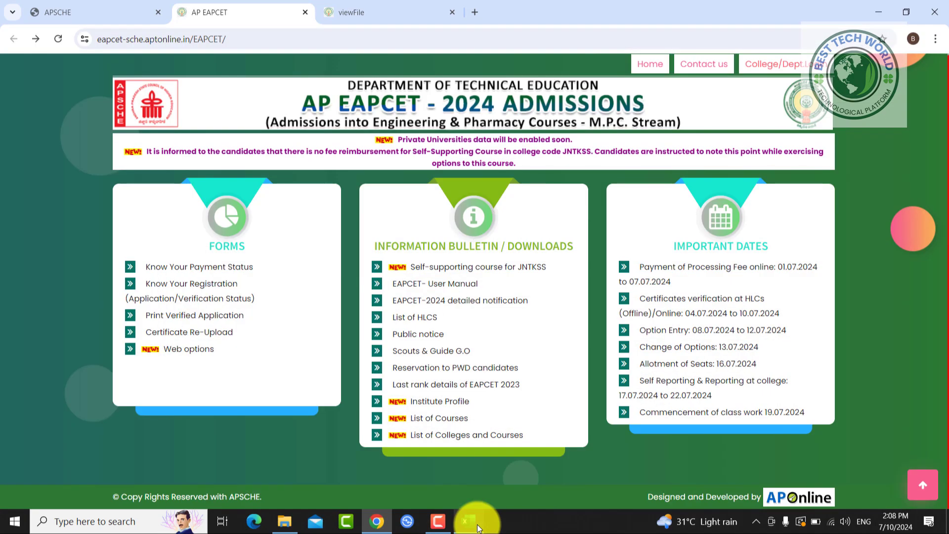